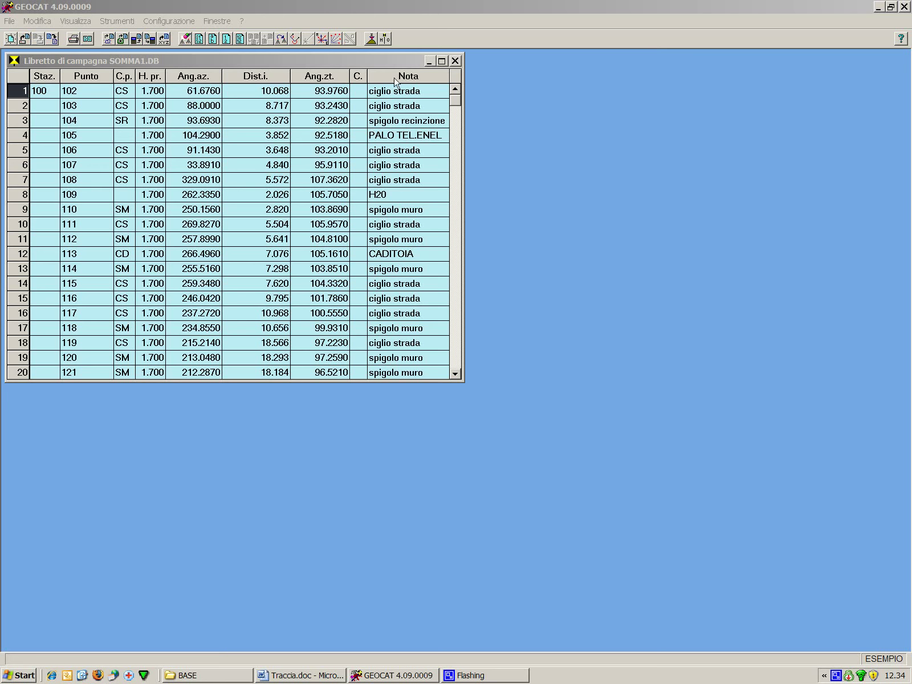
- In the GEOCAT field book, select the cells for points 104 and 106, then station row 1
click(510, 163)
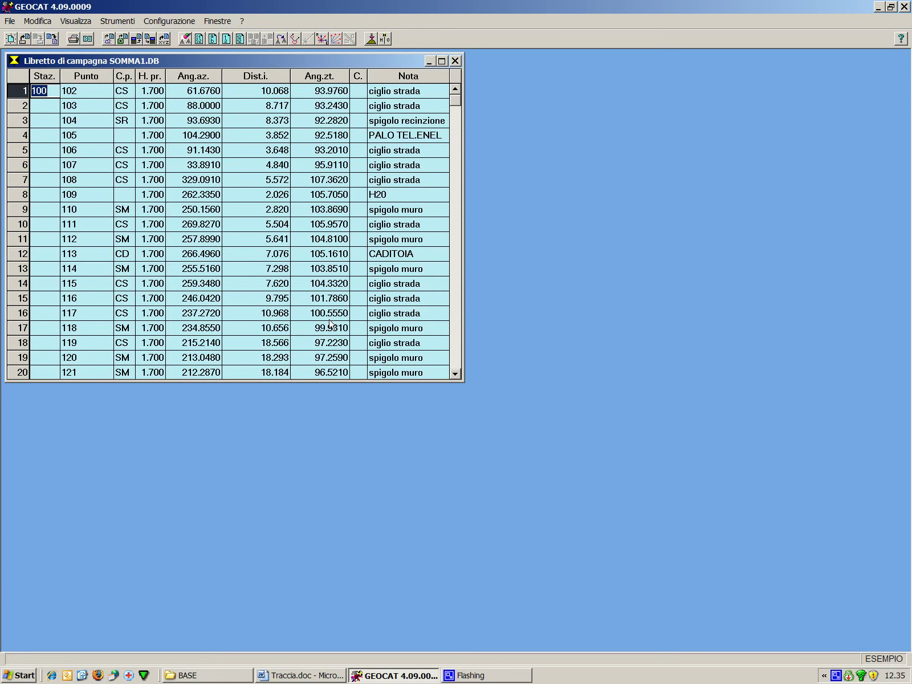
click(84, 110)
click(90, 130)
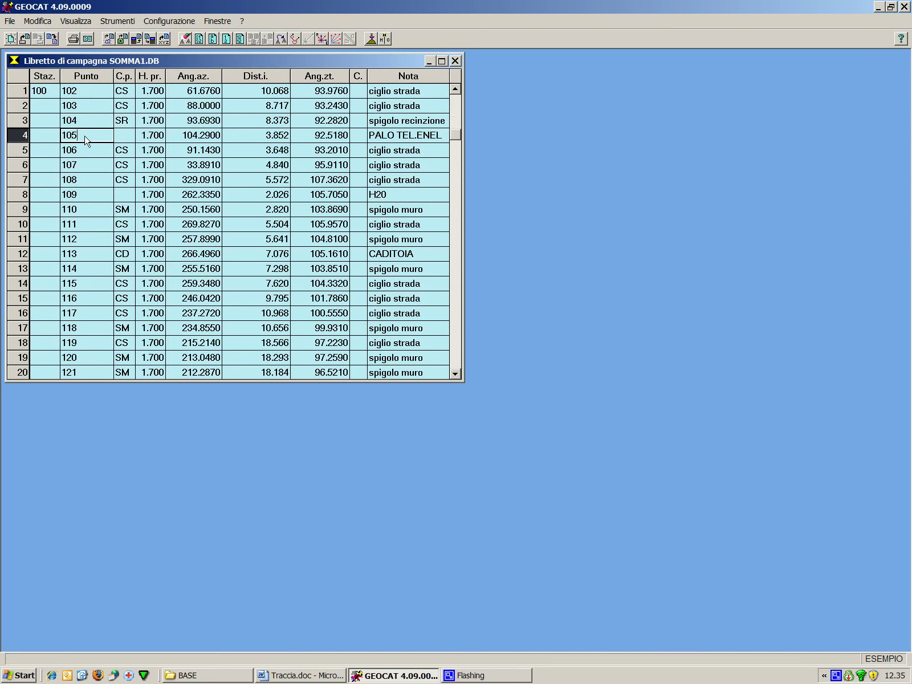
click(86, 153)
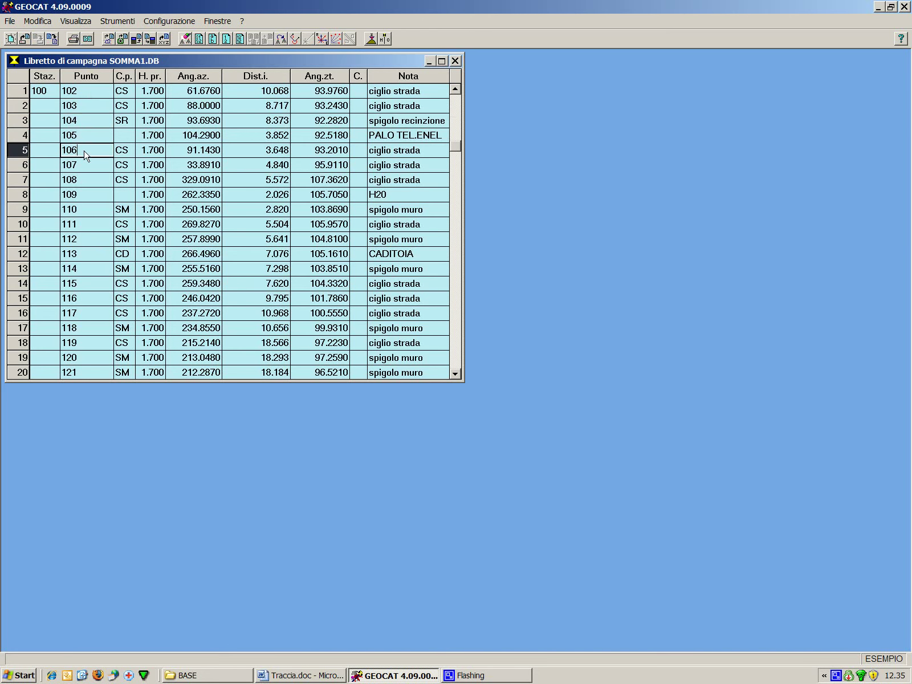
click(58, 93)
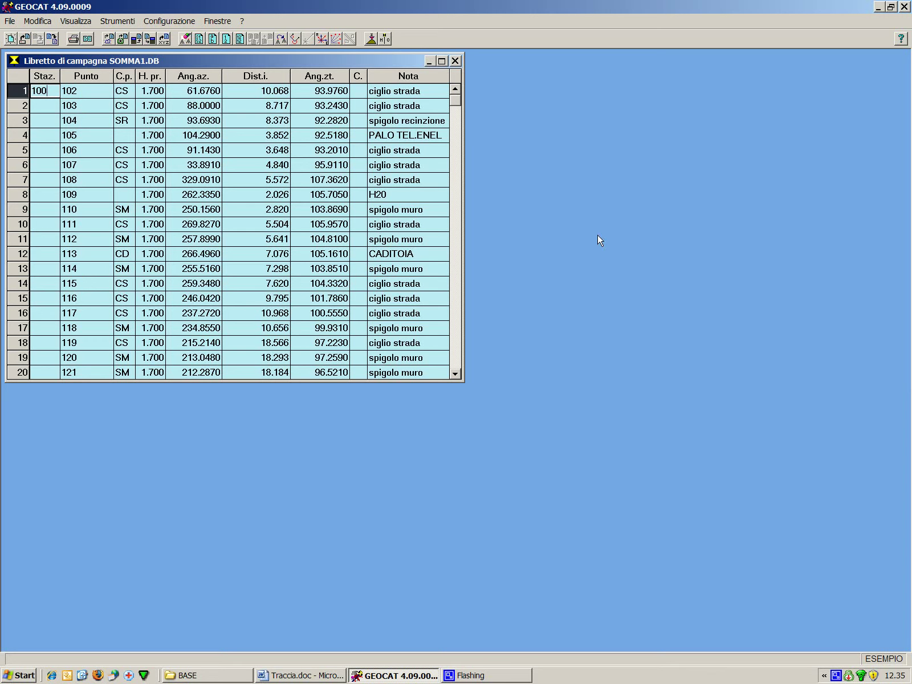
- Generate the CAD drawing via Opzioni > Disegno CAD, overwriting the existing SOMMA1.DXF
right_click(550, 181)
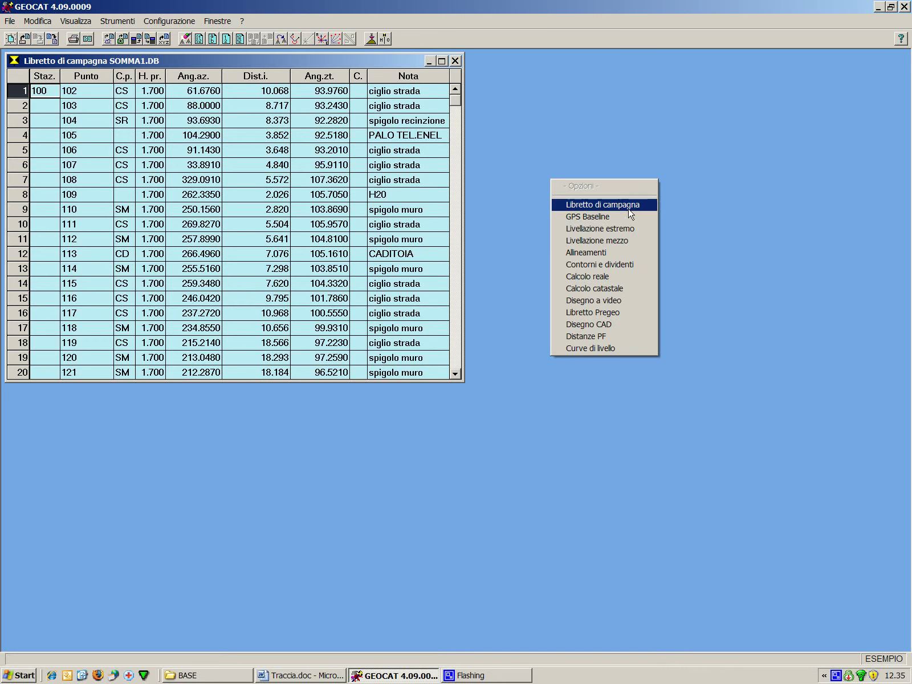
click(624, 326)
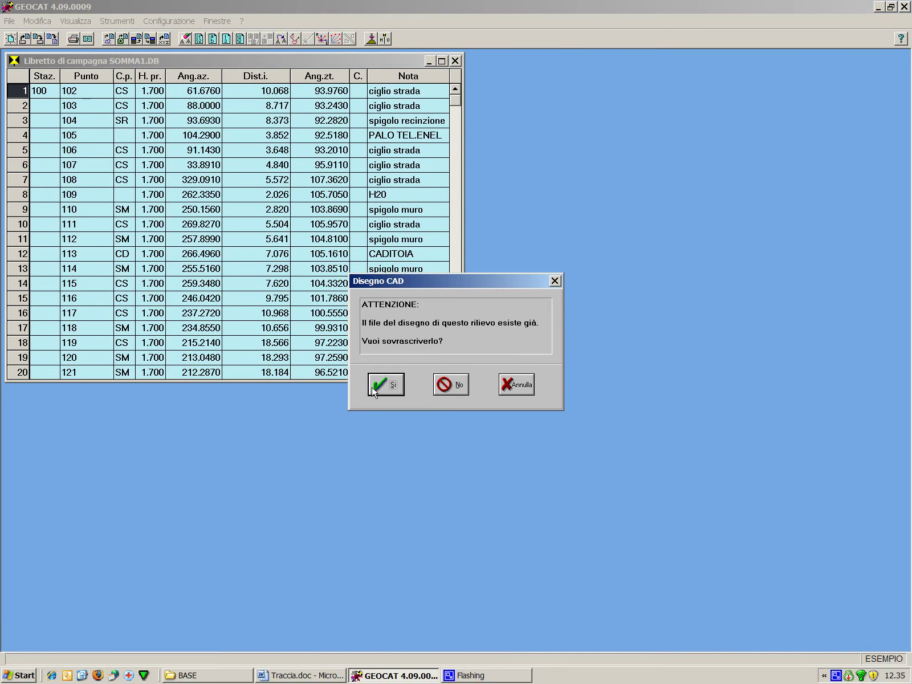
click(391, 390)
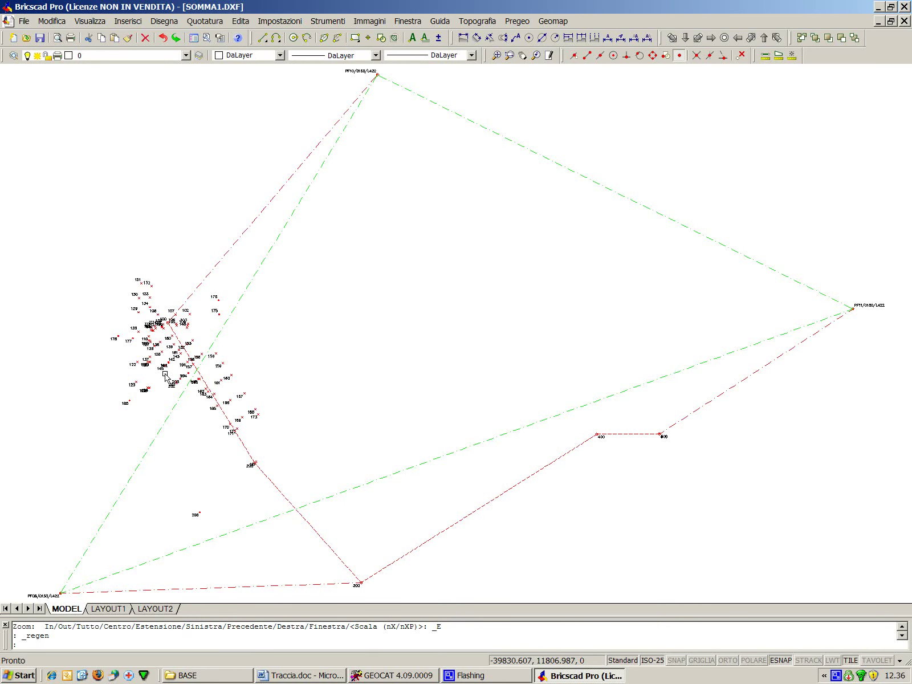
- Zoom in twice on the cluster of overlapping labels 146, 147 and 205
scroll(165, 375, up, 5)
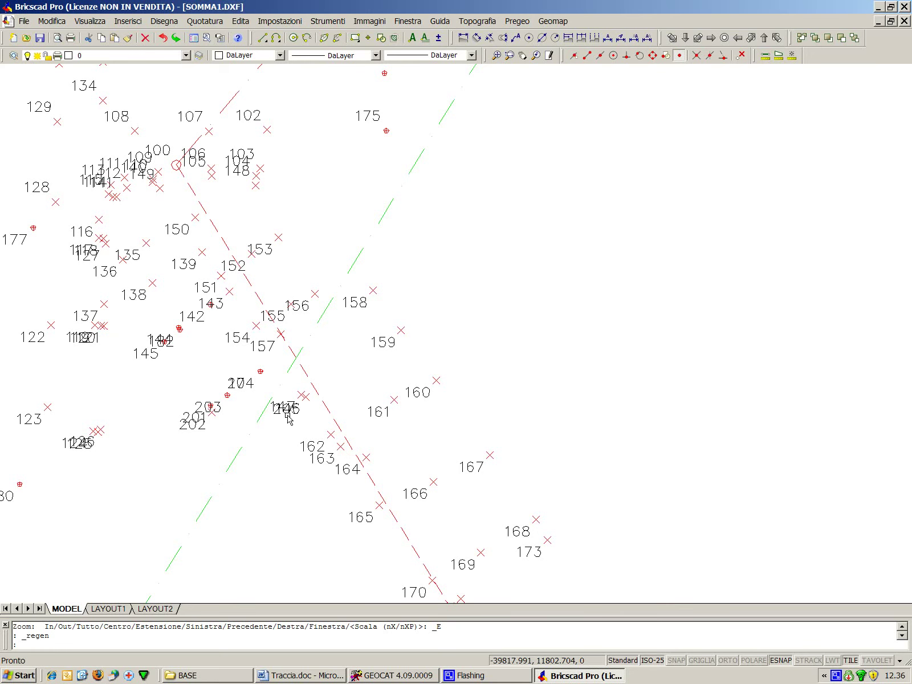
scroll(288, 420, up, 5)
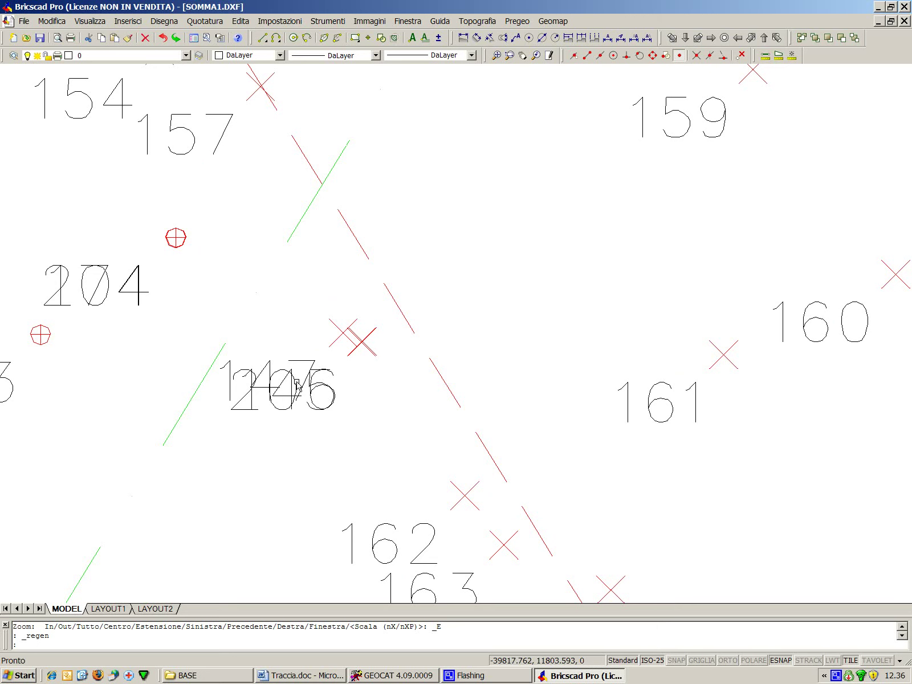
- Drag label 205 below the cluster and label 147 up above 146 using their grips
click(243, 410)
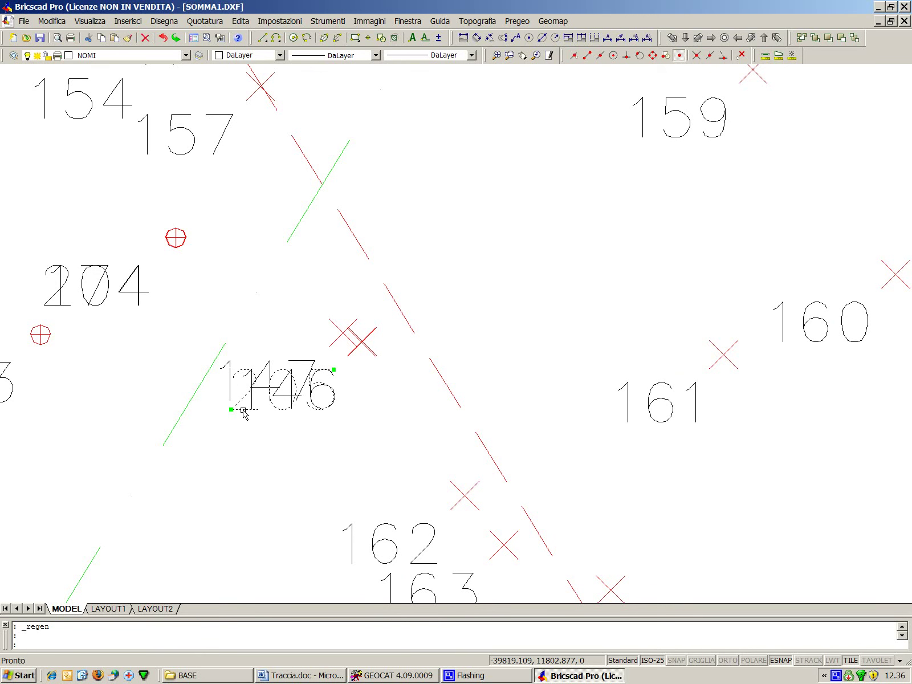
click(232, 409)
click(312, 449)
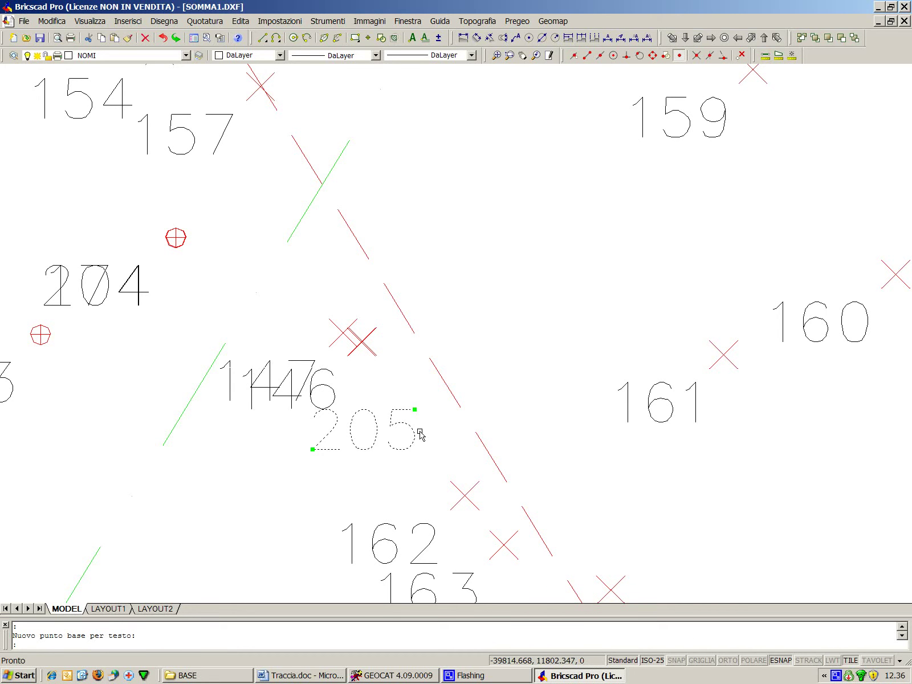
click(229, 380)
click(221, 402)
click(233, 329)
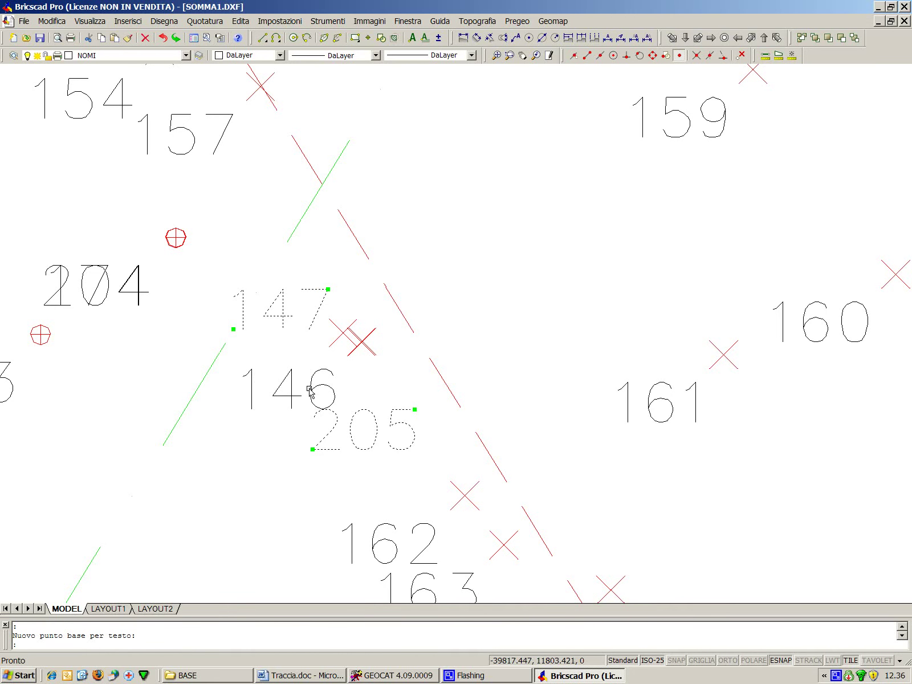
- Place label 146 between labels 147 and 205, then clear the selection
click(250, 399)
click(244, 409)
click(236, 393)
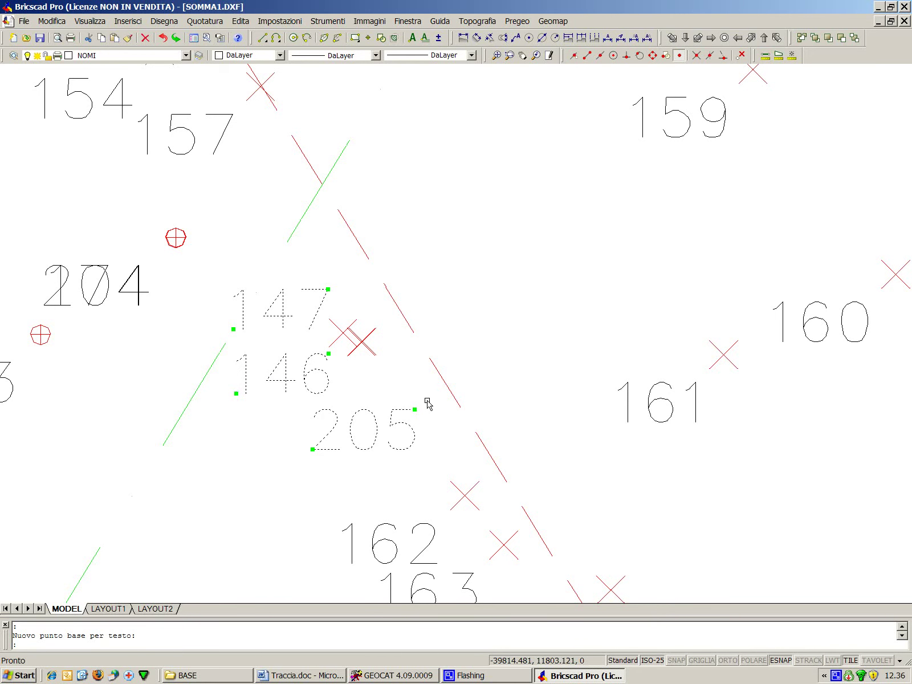
key(Escape)
click(483, 23)
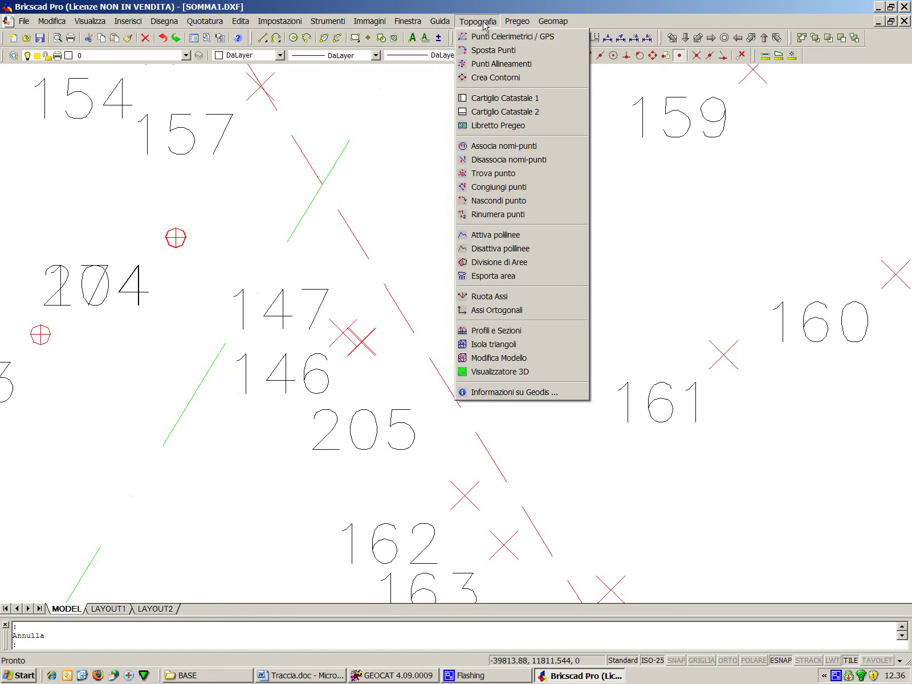
- Run Associa nomi-punti with option T, linking labels 147 and 146 to their point markers
click(557, 151)
text(a)
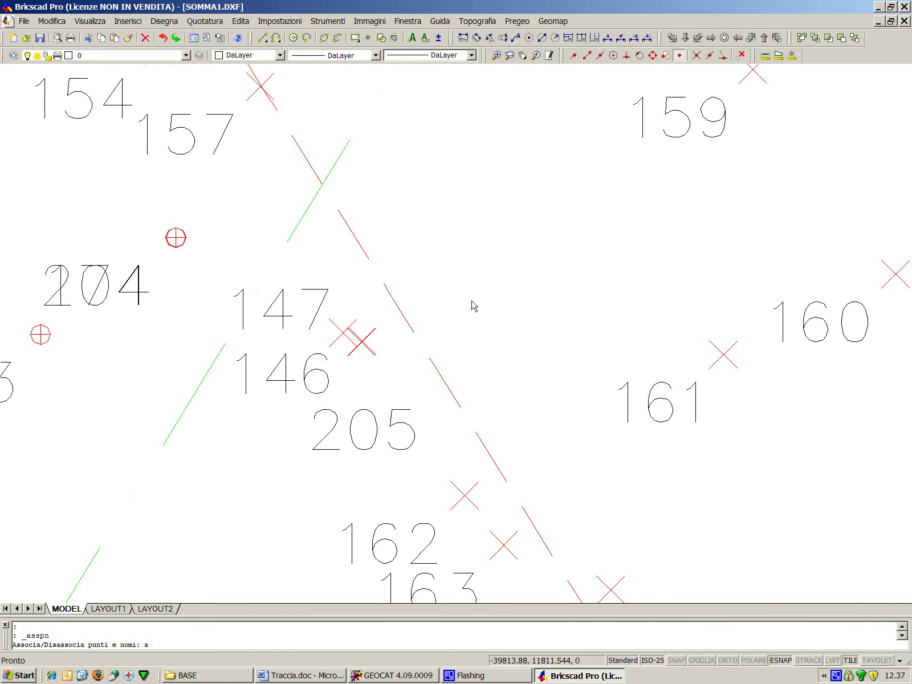
text(T)
key(Return)
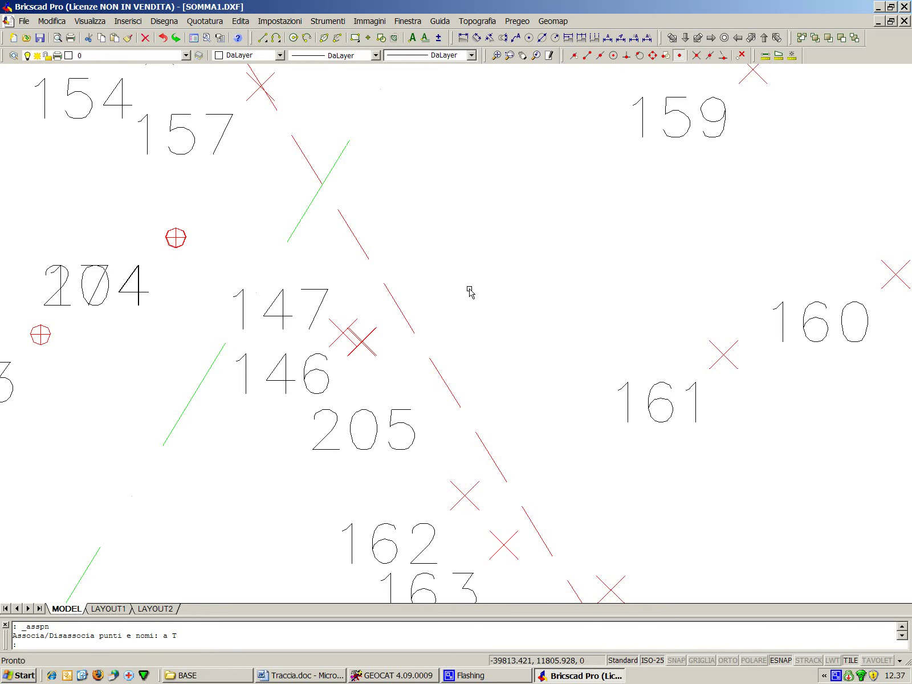
click(308, 292)
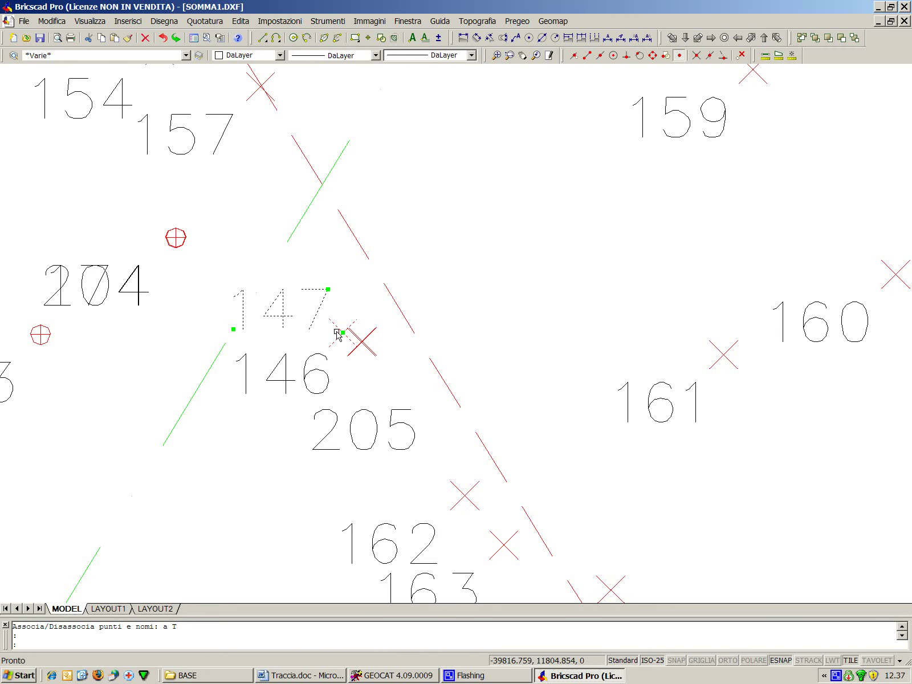
key(Escape)
click(327, 379)
key(Escape)
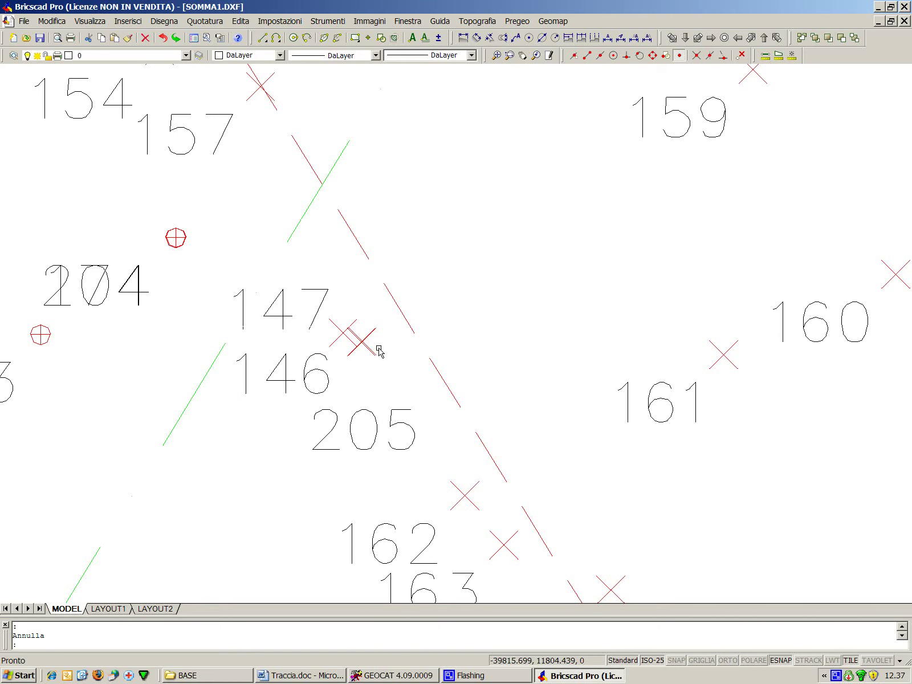
- Frame labels 147, 146 and 205, and select labels 146 and 205 to check them
scroll(363, 342, up, 5)
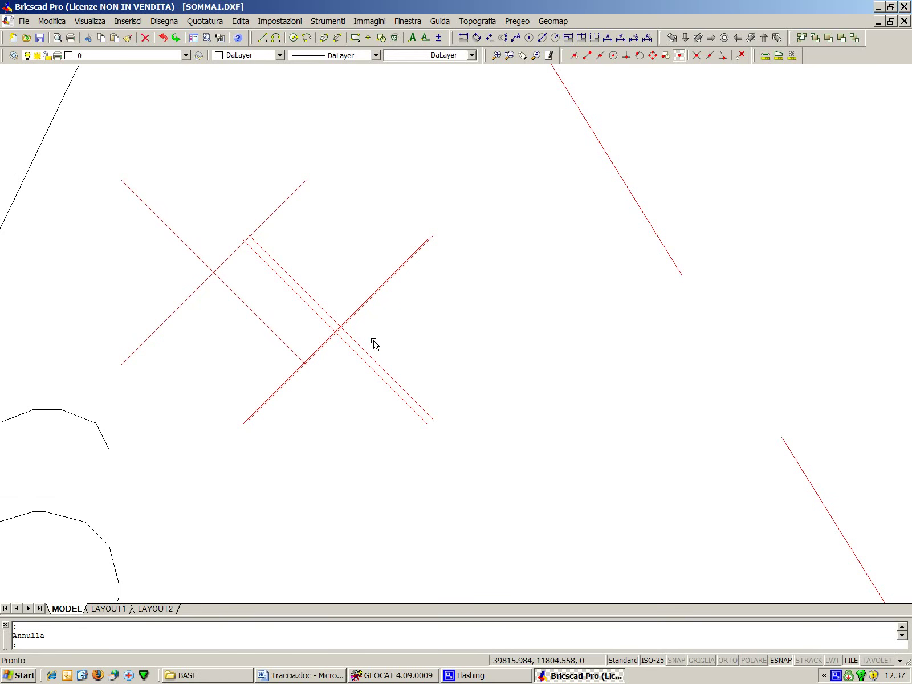
scroll(371, 342, down, 2)
middle_drag(311, 439, 477, 364)
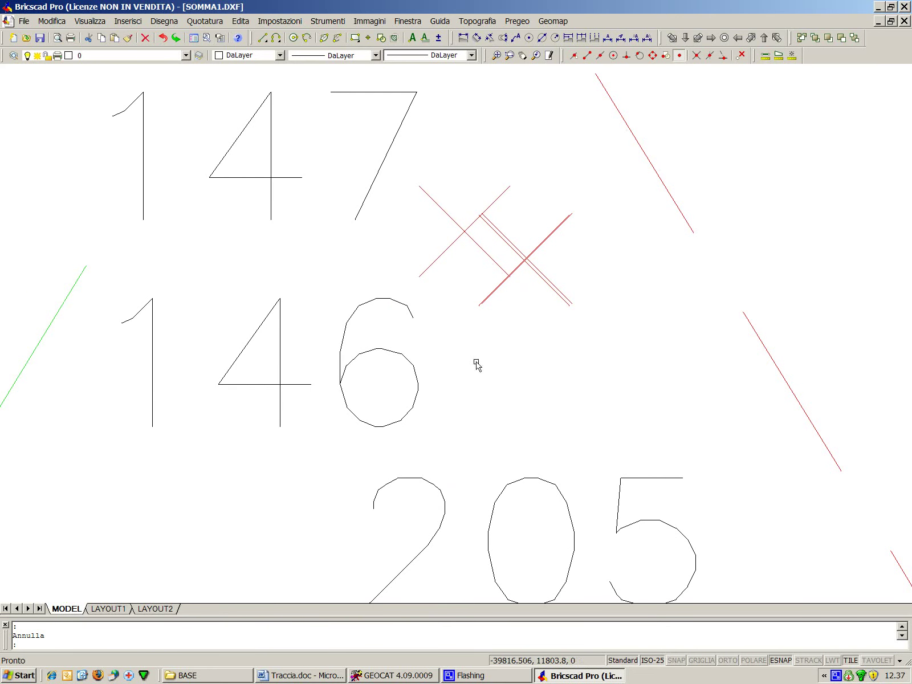
click(412, 365)
key(Escape)
click(537, 481)
key(Escape)
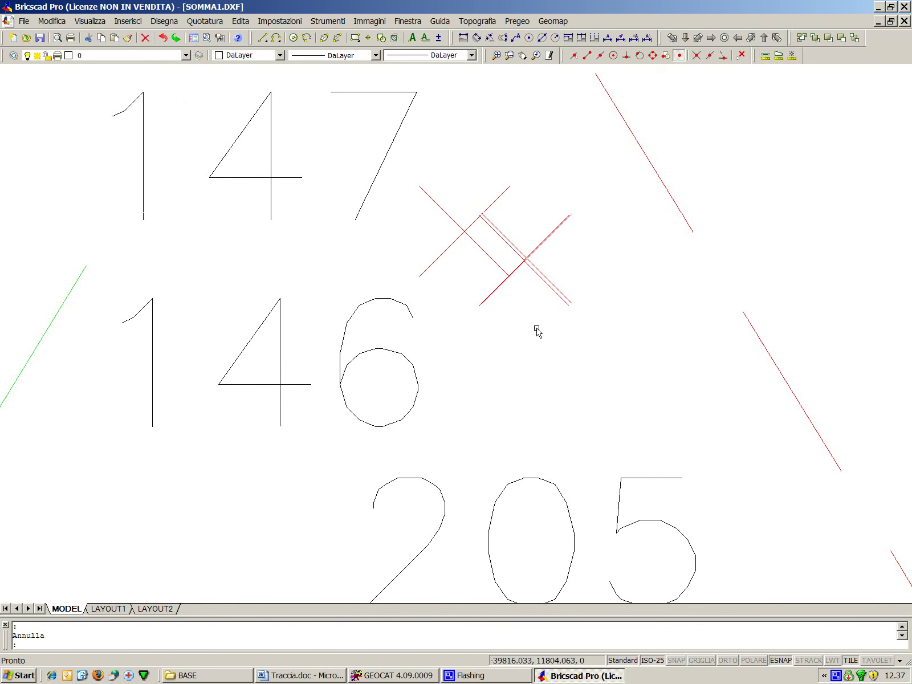
- Zoom out and pan to show more of the survey around the labels
scroll(537, 331, down, 2)
scroll(515, 331, down, 2)
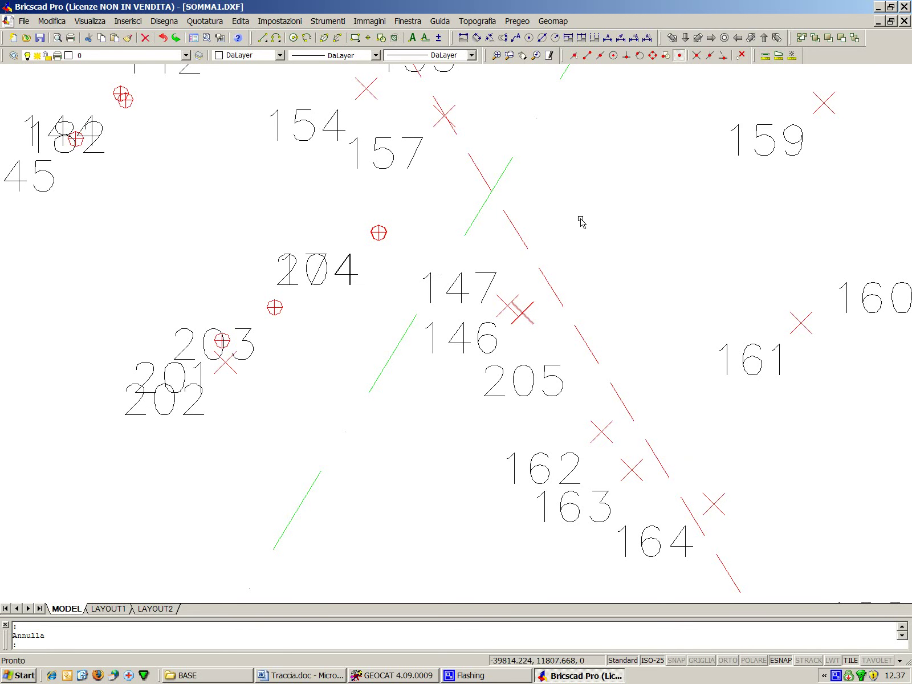
middle_drag(584, 218, 461, 220)
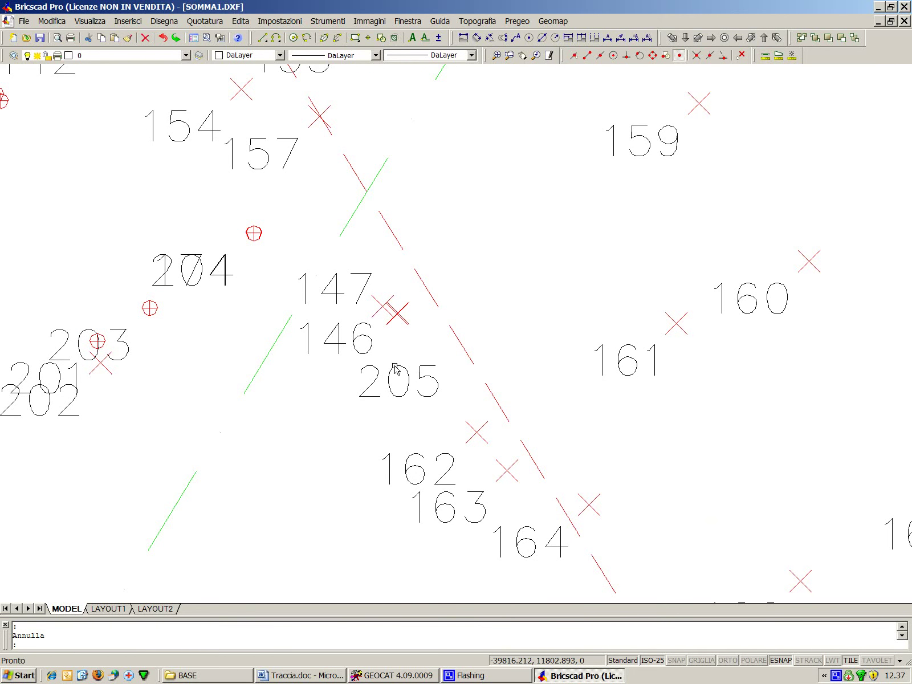
scroll(401, 361, up, 1)
- Reposition label 146 to the right of the markers and label 205 just below them
click(364, 383)
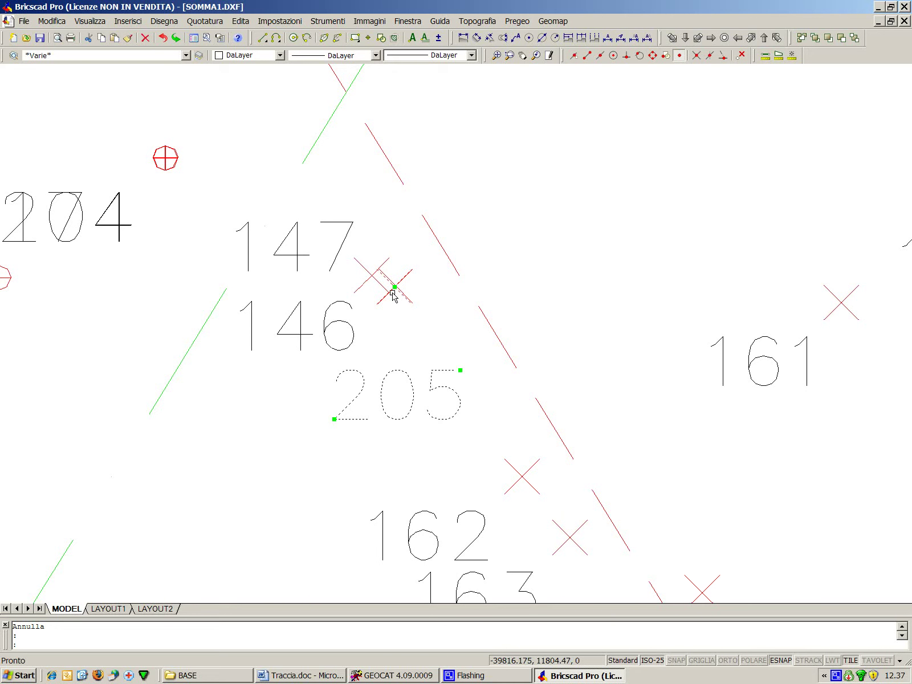
key(Escape)
click(351, 352)
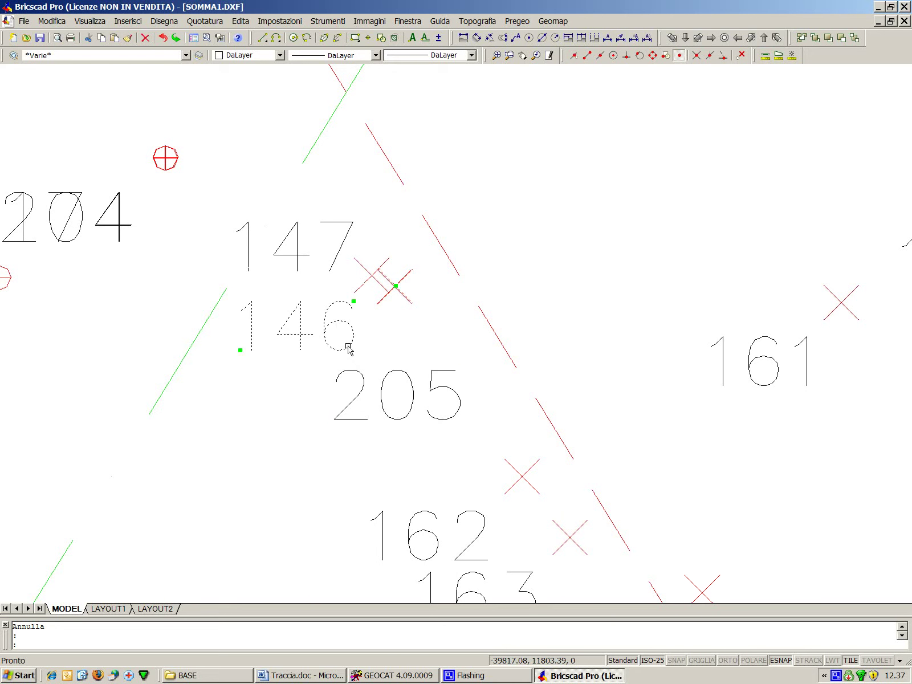
click(240, 350)
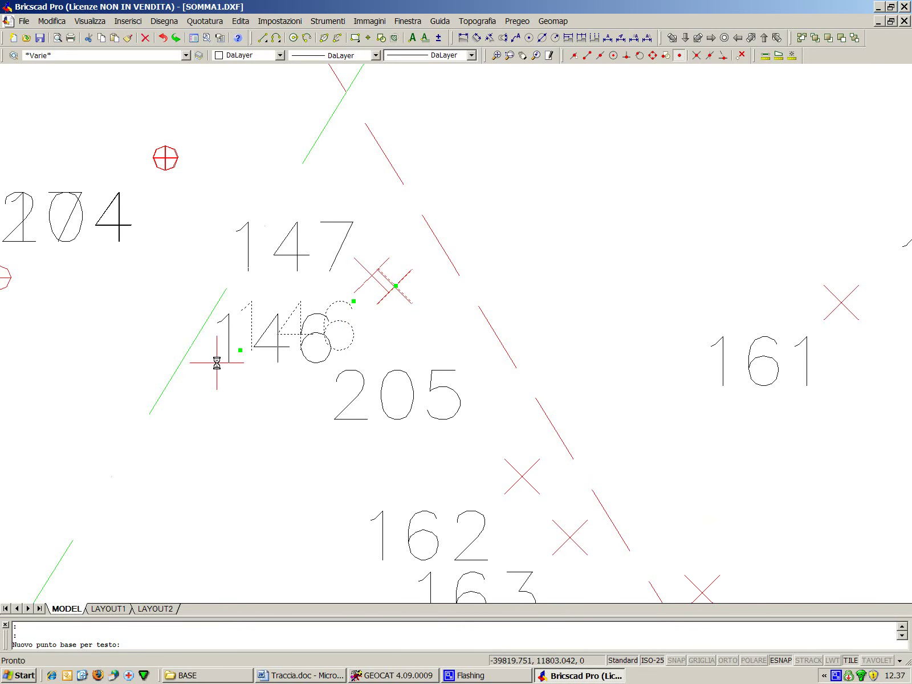
click(429, 296)
click(352, 420)
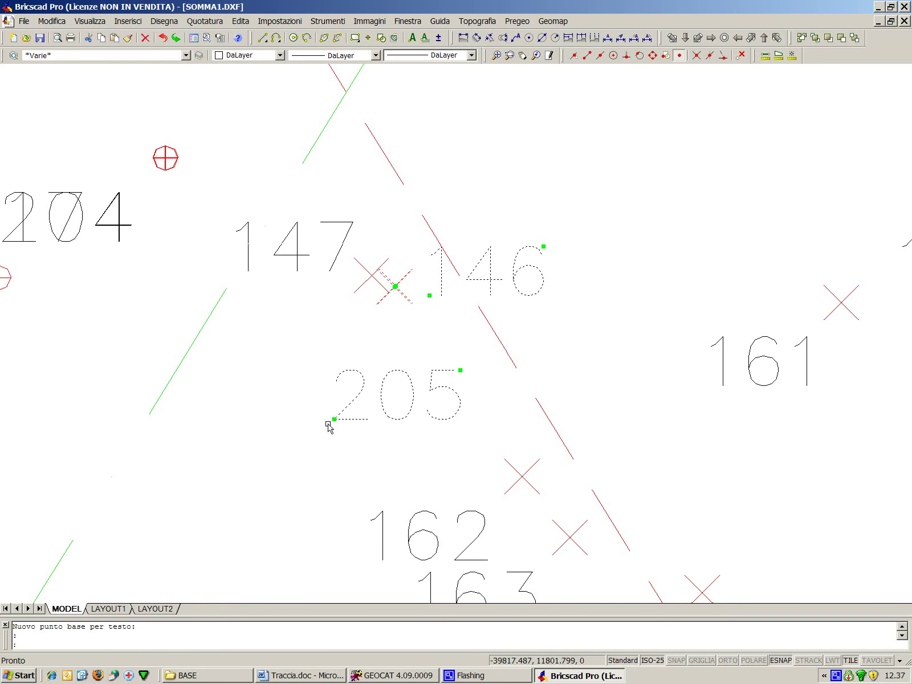
click(334, 420)
click(293, 365)
- Place label 147 above the markers, then zoom out and pan to the surrounding points
click(298, 263)
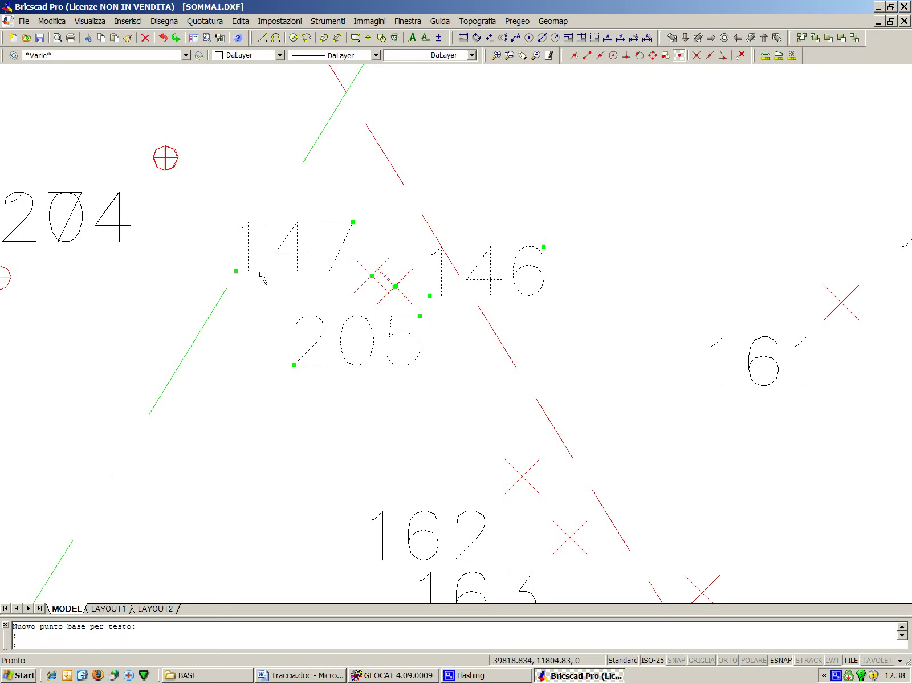
click(237, 271)
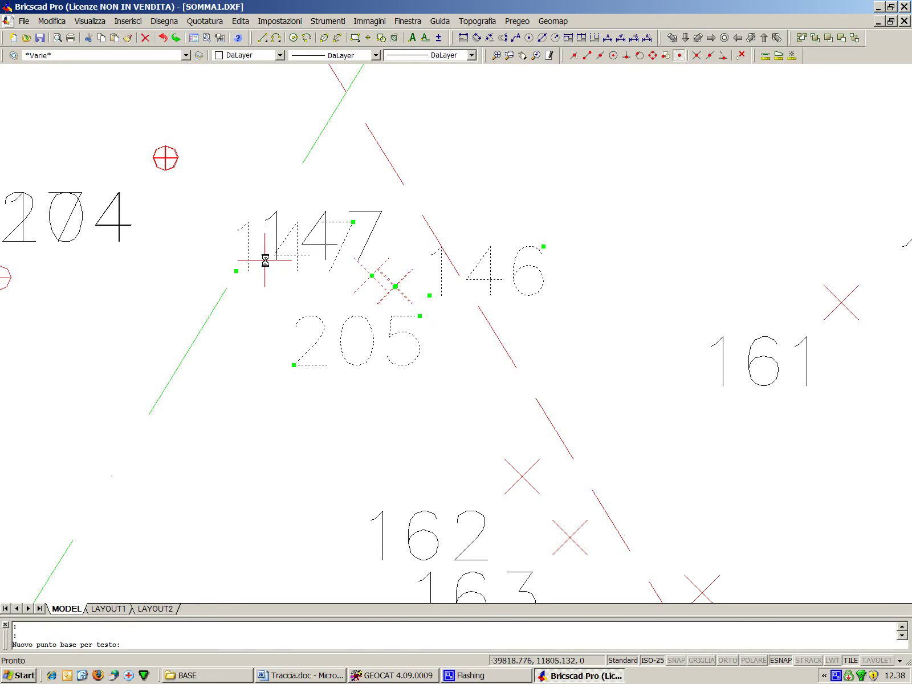
click(280, 256)
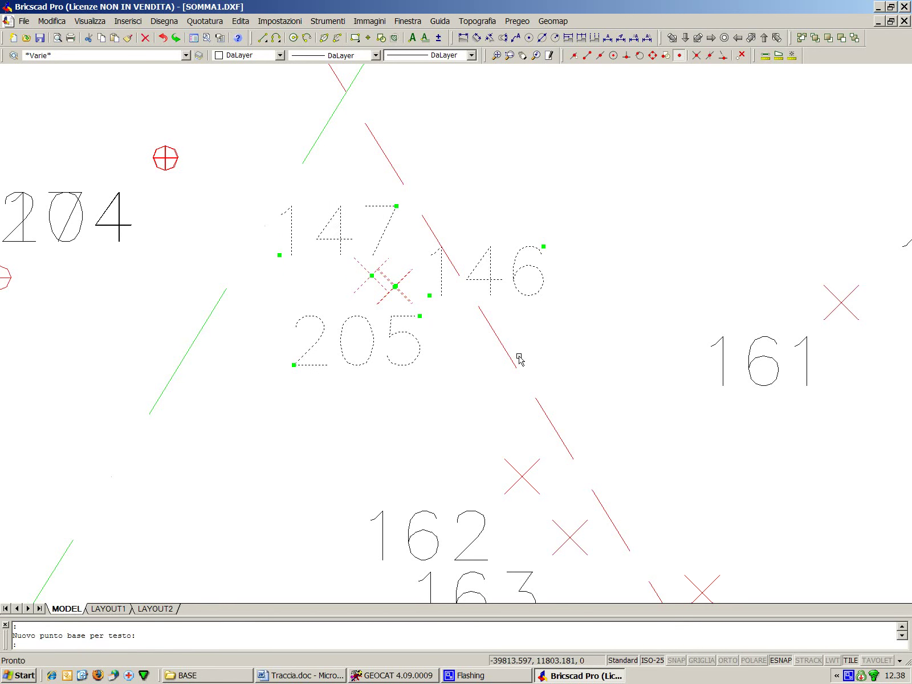
key(Escape)
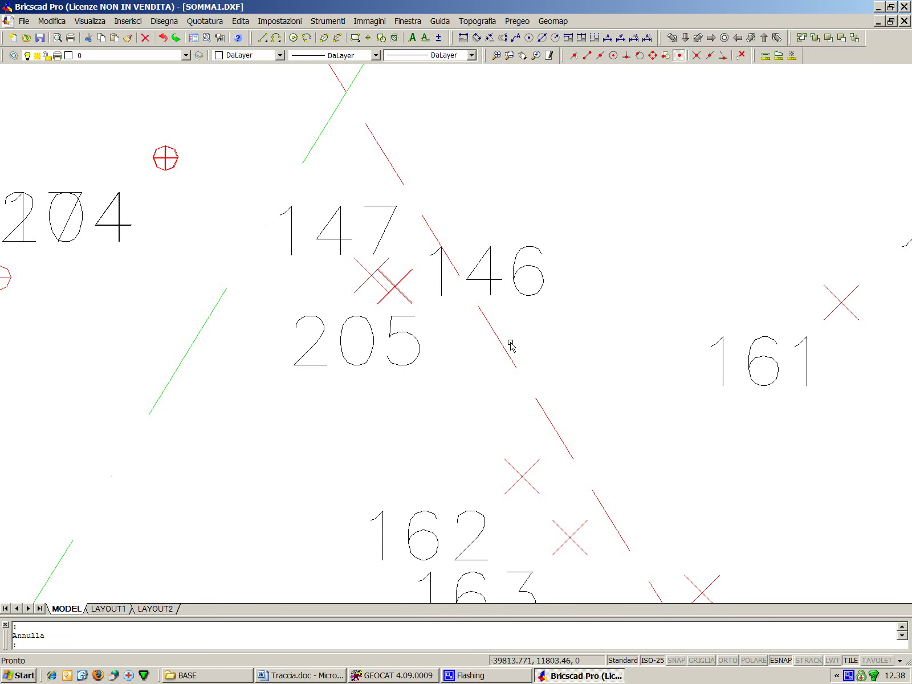
scroll(507, 347, down, 3)
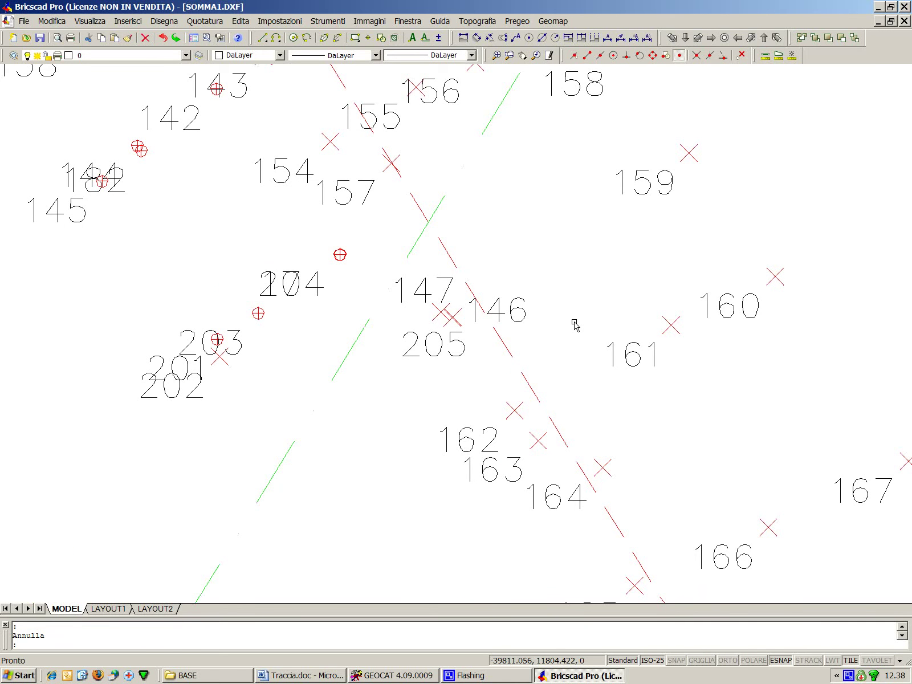
scroll(575, 324, down, 1)
mouse_move(599, 291)
middle_down()
mouse_move(450, 330)
mouse_move(379, 374)
middle_up()
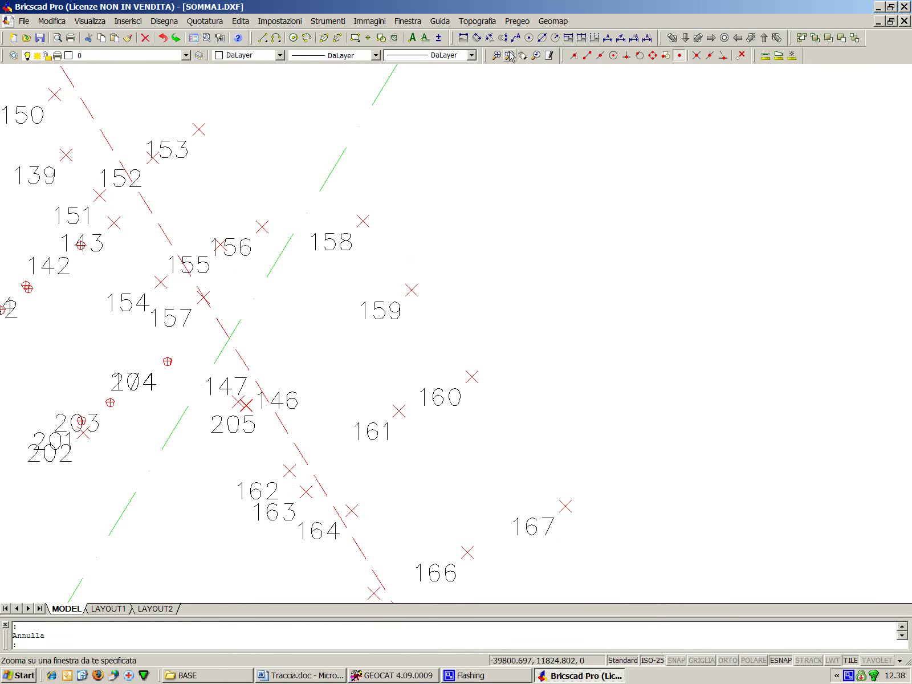
click(496, 25)
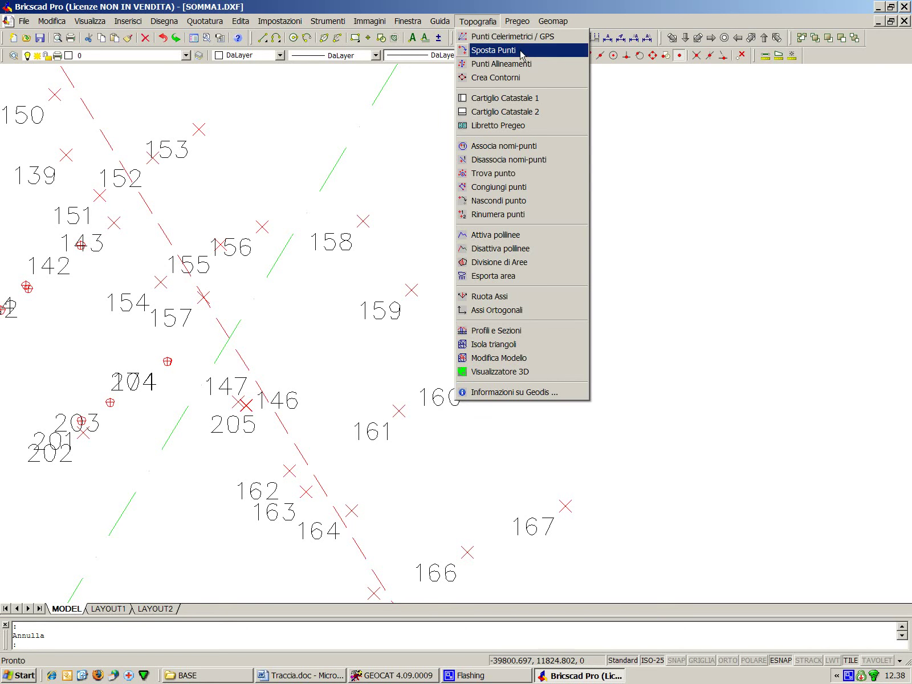
- Start Topografia > Sposta Punti and pick point 146's marker as the point to move
click(554, 51)
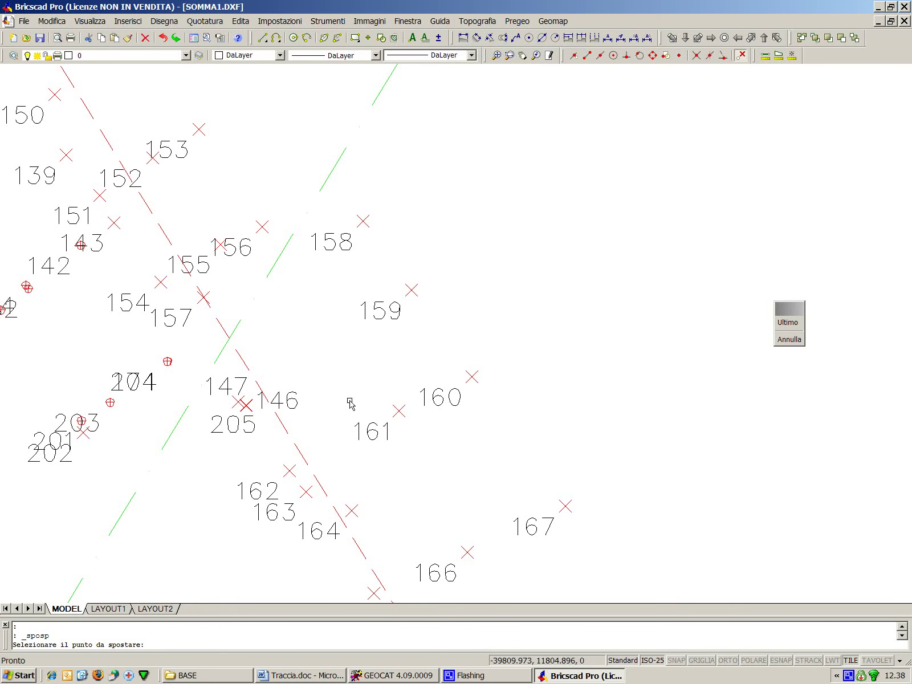
scroll(291, 415, up, 2)
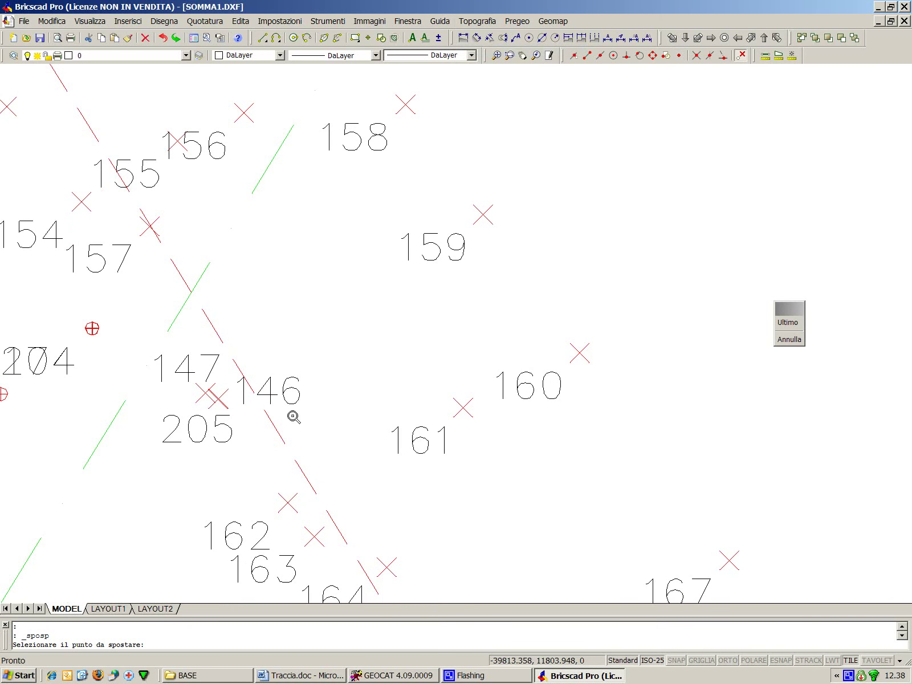
scroll(280, 413, up, 2)
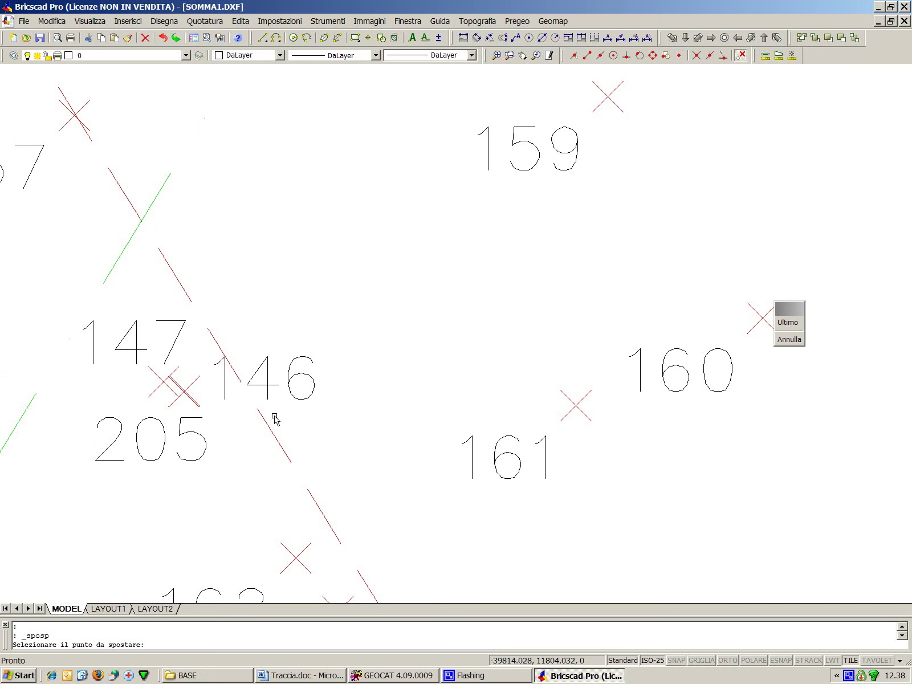
click(311, 380)
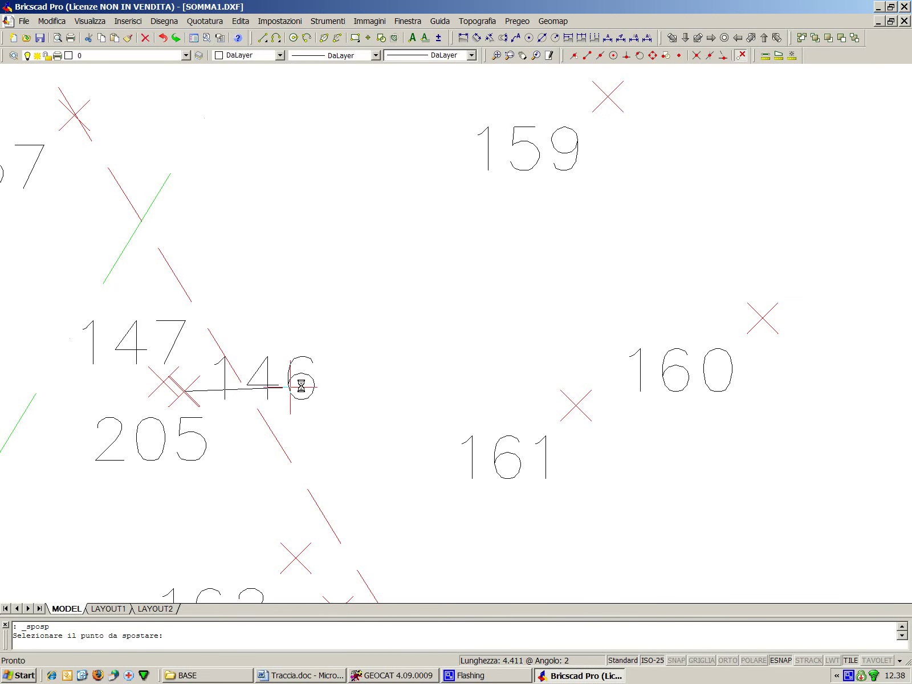
- Zoom Extents and drop point 146 in the empty upper-middle area of the survey
scroll(182, 393, up, 5)
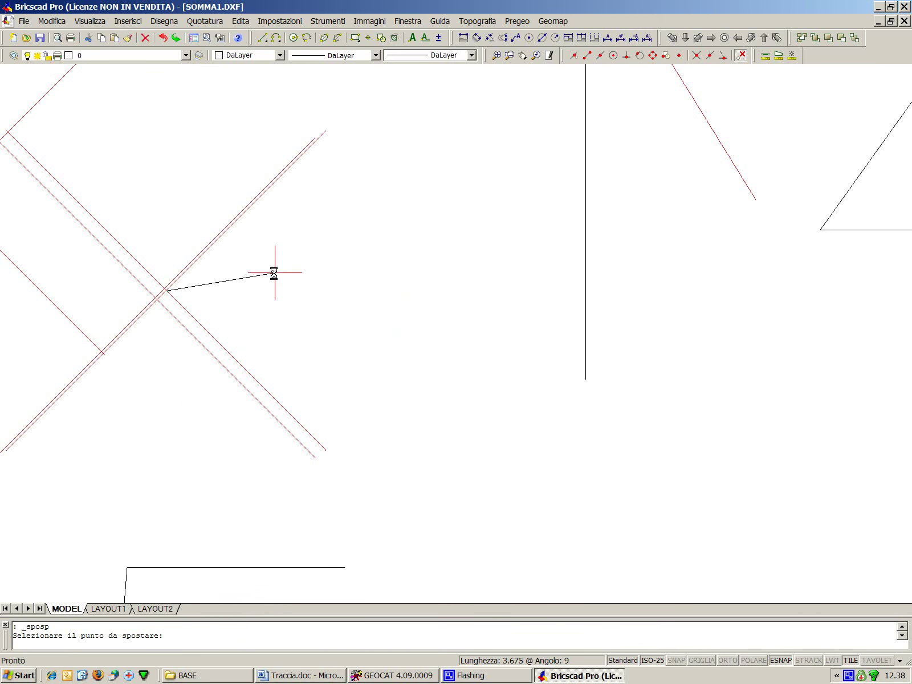
scroll(284, 293, up, 4)
scroll(111, 300, down, 2)
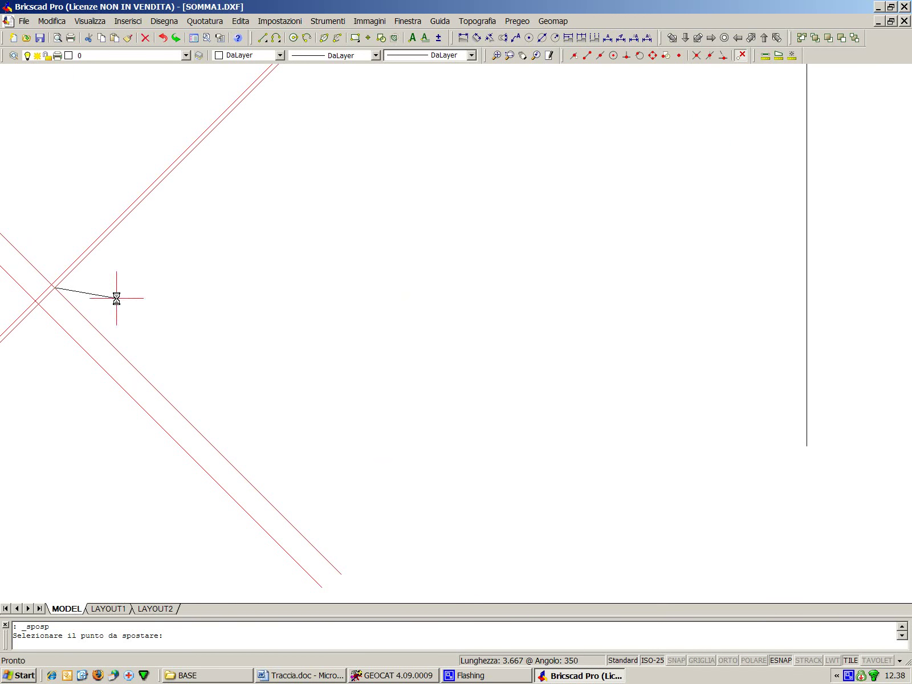
scroll(151, 295, down, 3)
scroll(159, 295, down, 3)
scroll(288, 295, down, 2)
scroll(299, 309, down, 2)
click(496, 55)
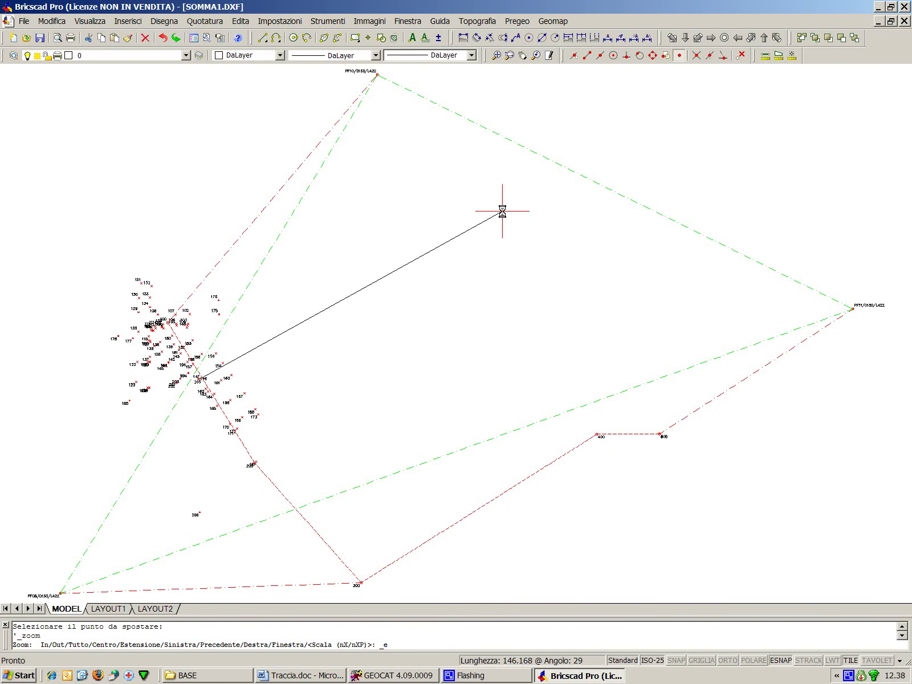
click(486, 180)
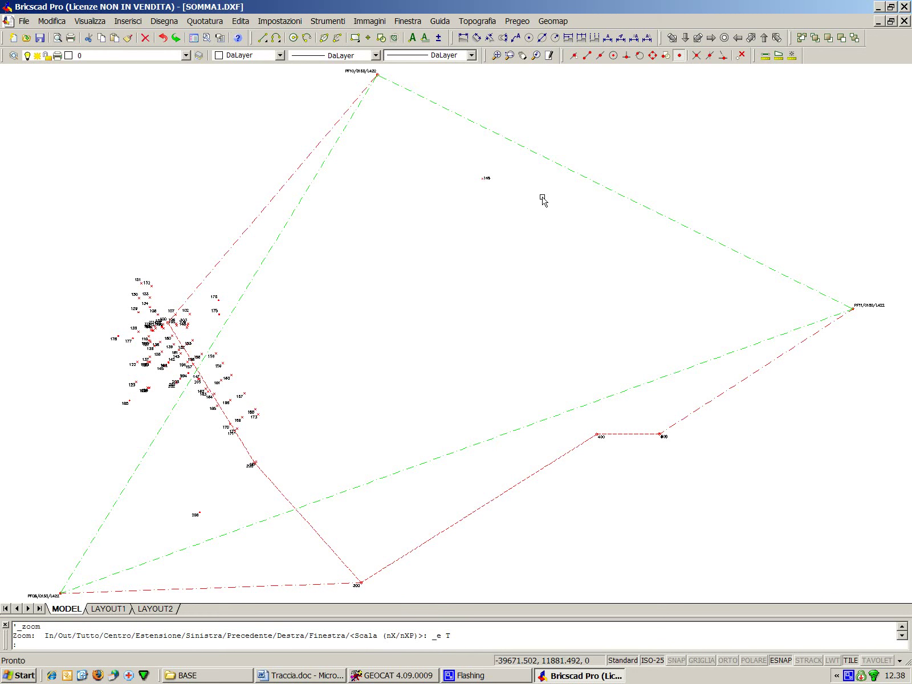
- Zoom in and regenerate the drawing so curves redraw smoothly
scroll(365, 591, up, 2)
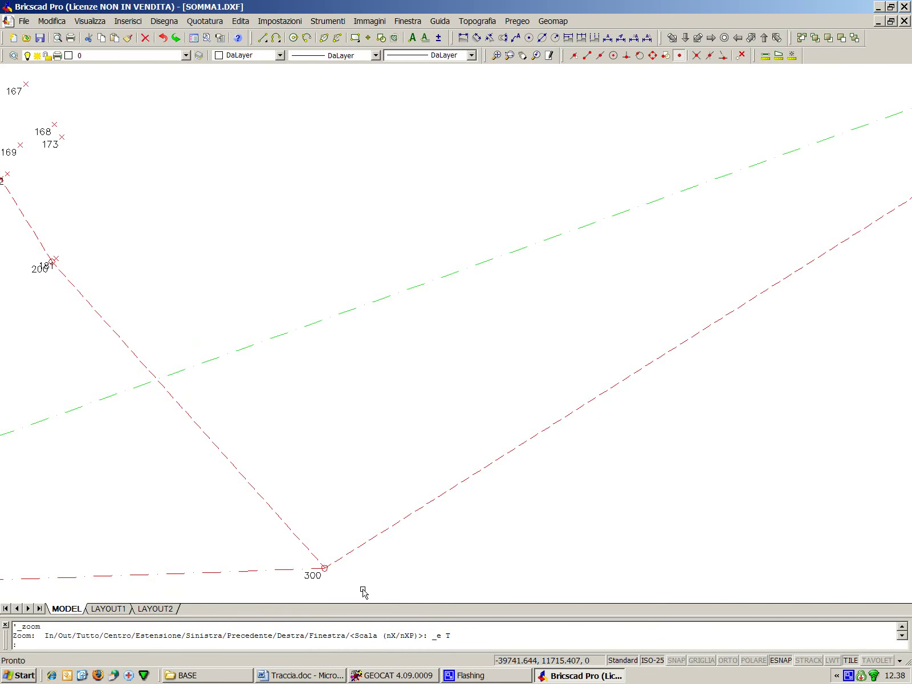
scroll(342, 587, up, 2)
scroll(311, 575, up, 1)
click(91, 21)
click(92, 50)
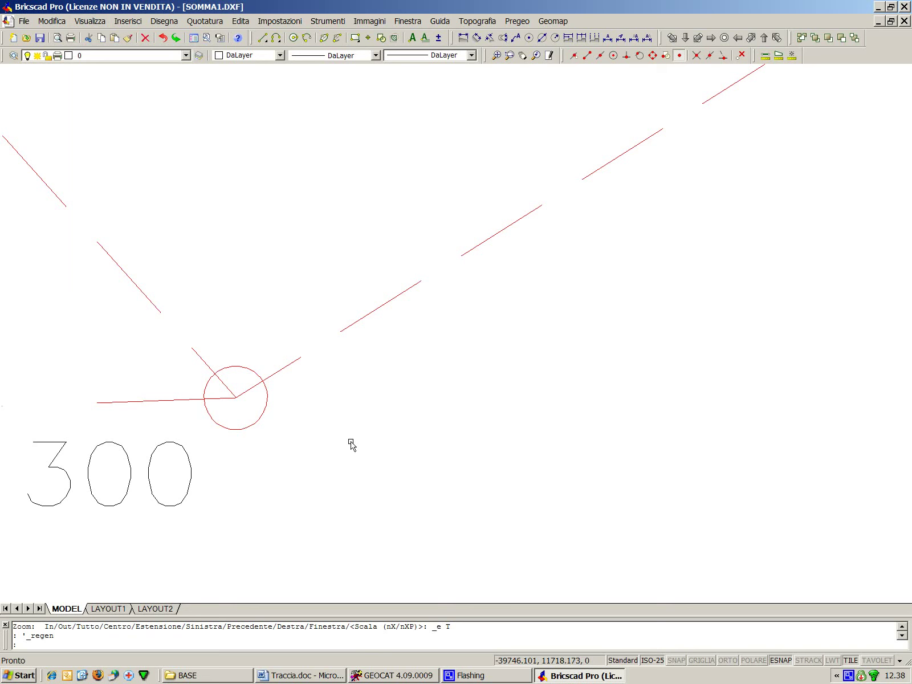
- Move point 300 with Sposta Punti to a mid-drawing position, then bring GEOCAT to the front
click(486, 23)
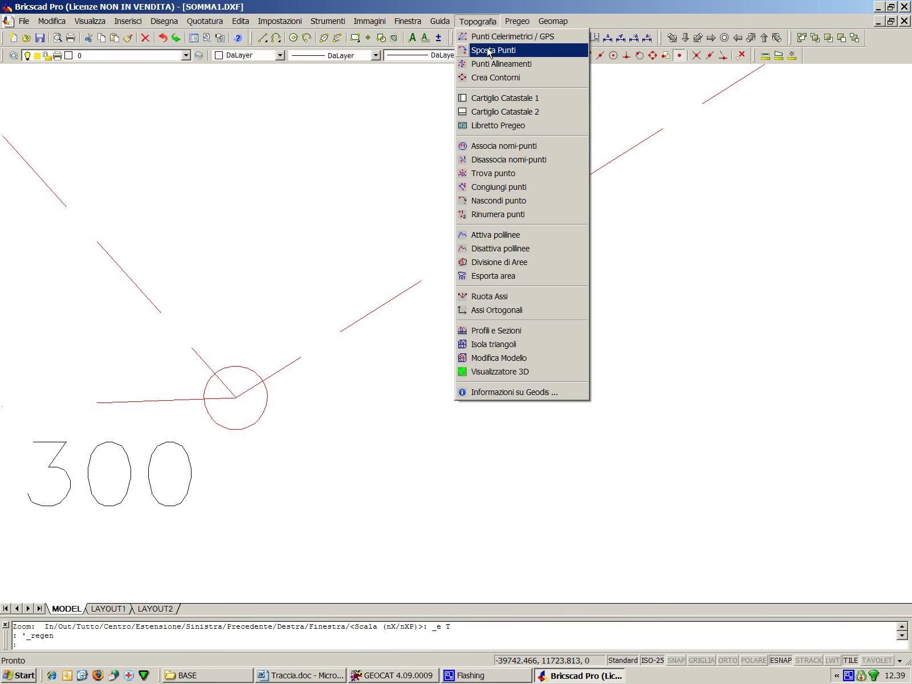
click(490, 50)
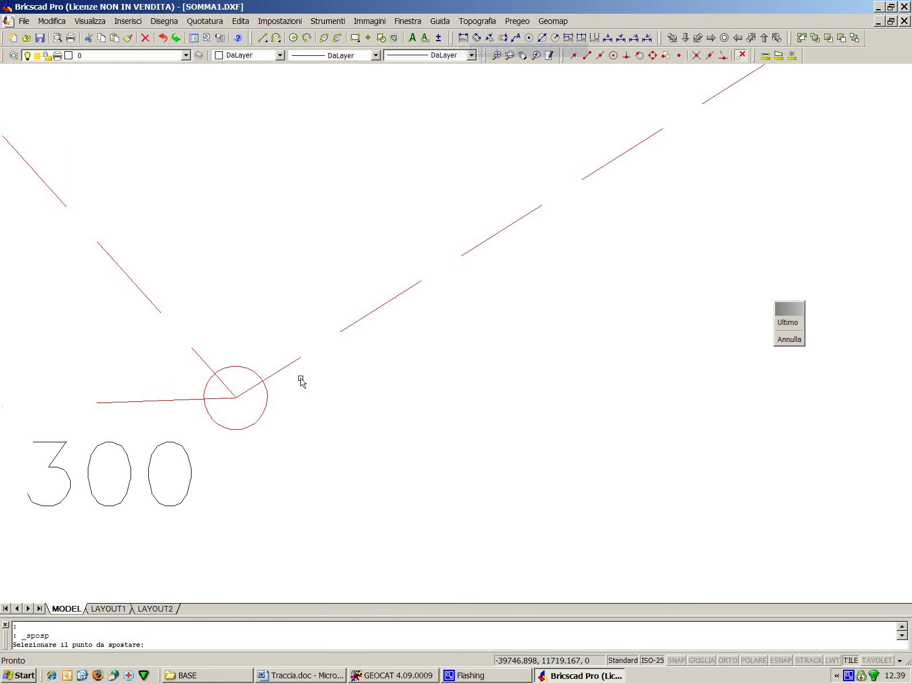
click(191, 481)
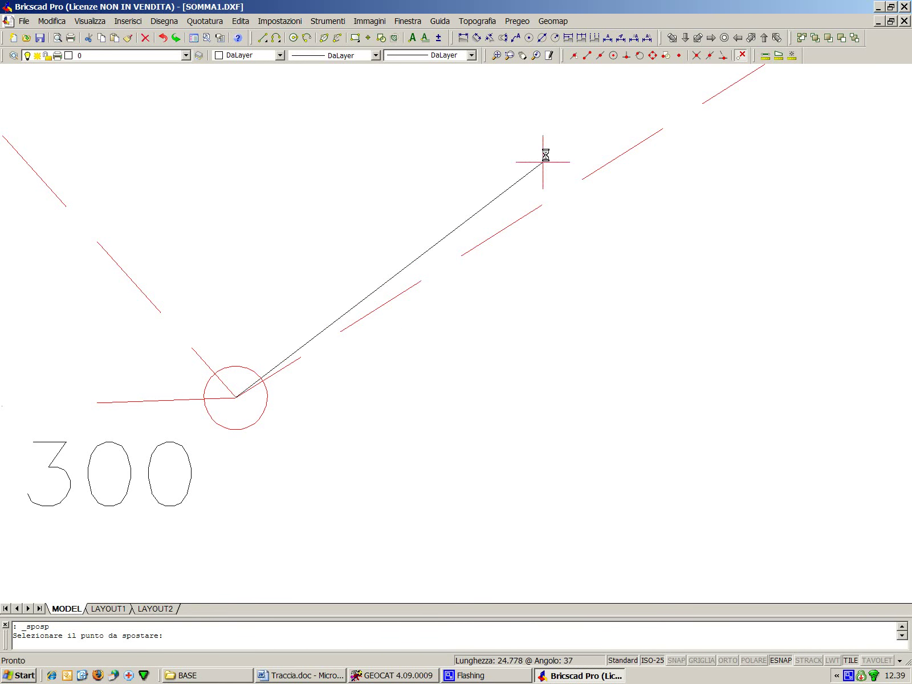
click(504, 57)
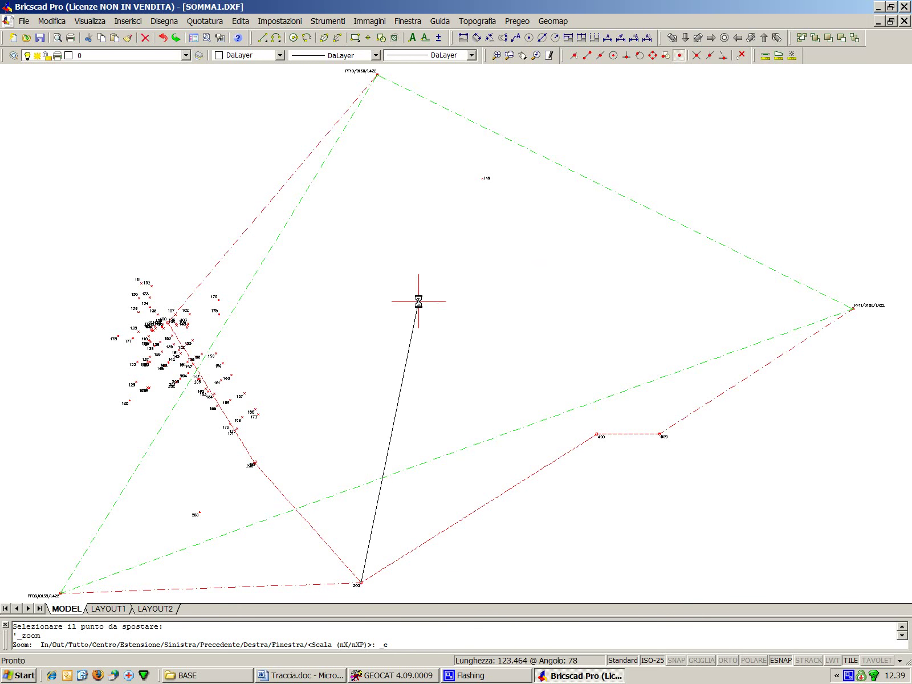
click(449, 262)
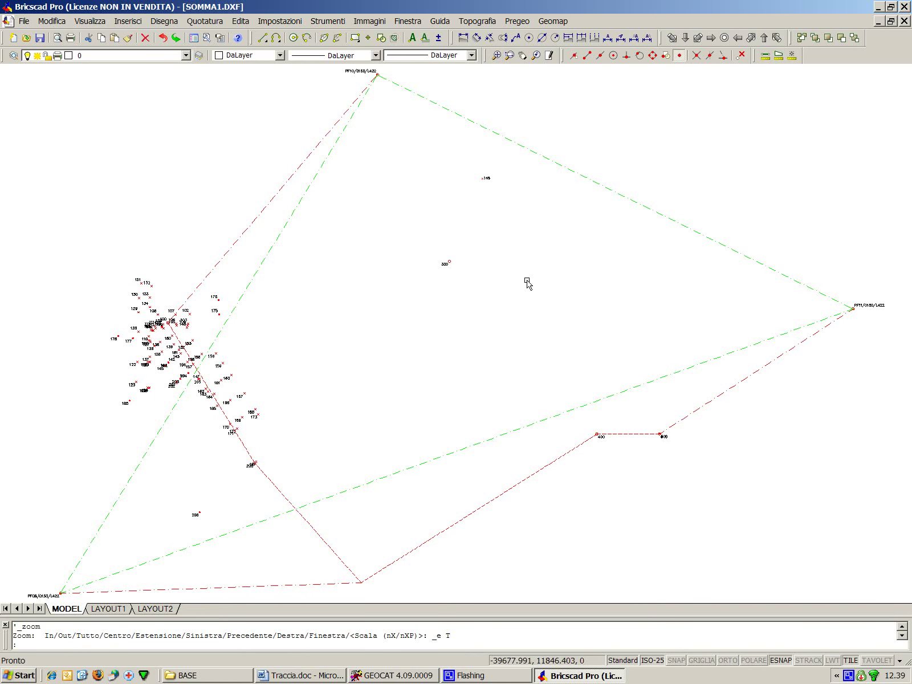
click(424, 678)
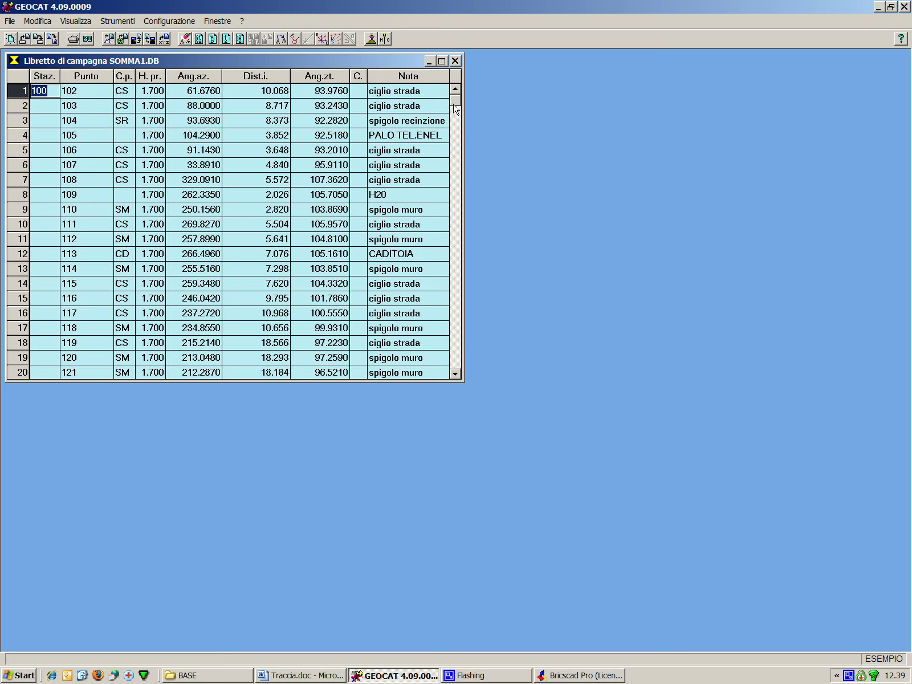
- Scroll the SOMMA1.DB field book down to rows 77–96, reaching the station 300 observations
key(Down)
key(Down)
key(Down)
key(Down)
key(Down)
key(Down)
key(Down)
key(Down)
key(Down)
key(Down)
scroll(478, 339, down, 20)
key(Down)
key(Down)
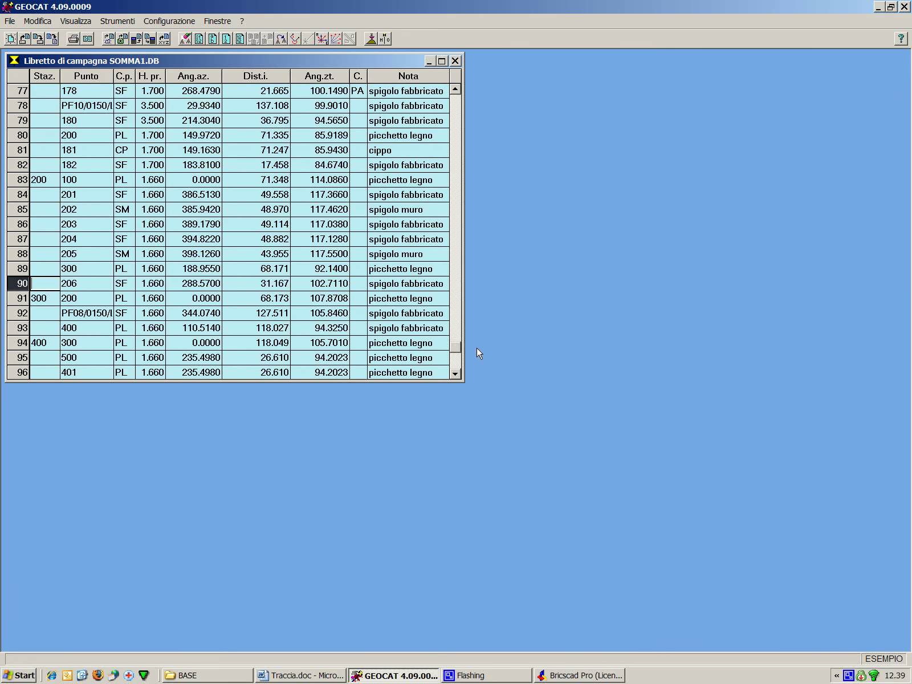
key(Down)
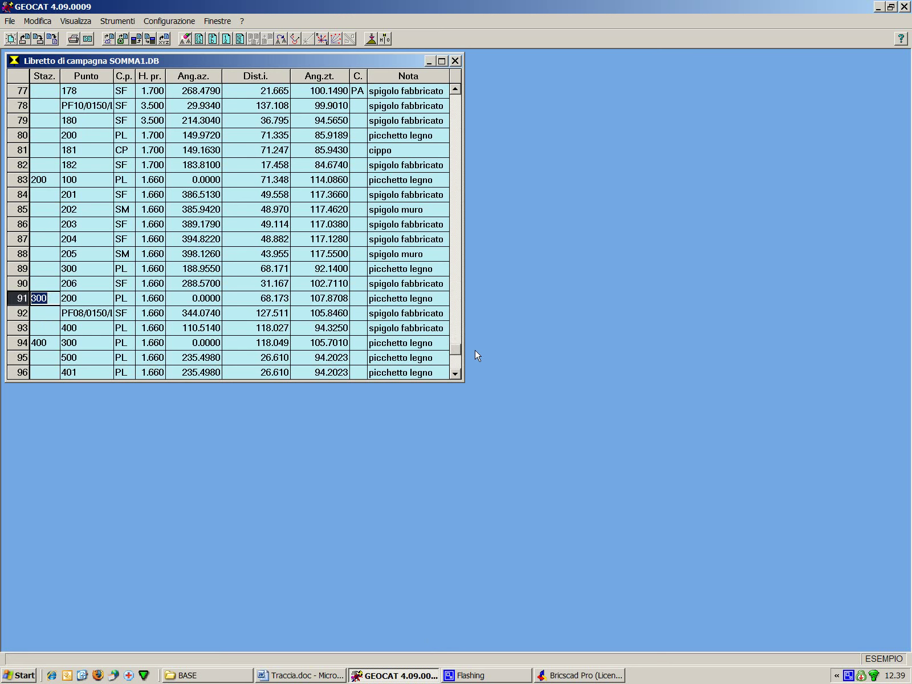
key(Up)
key(Down)
key(F2)
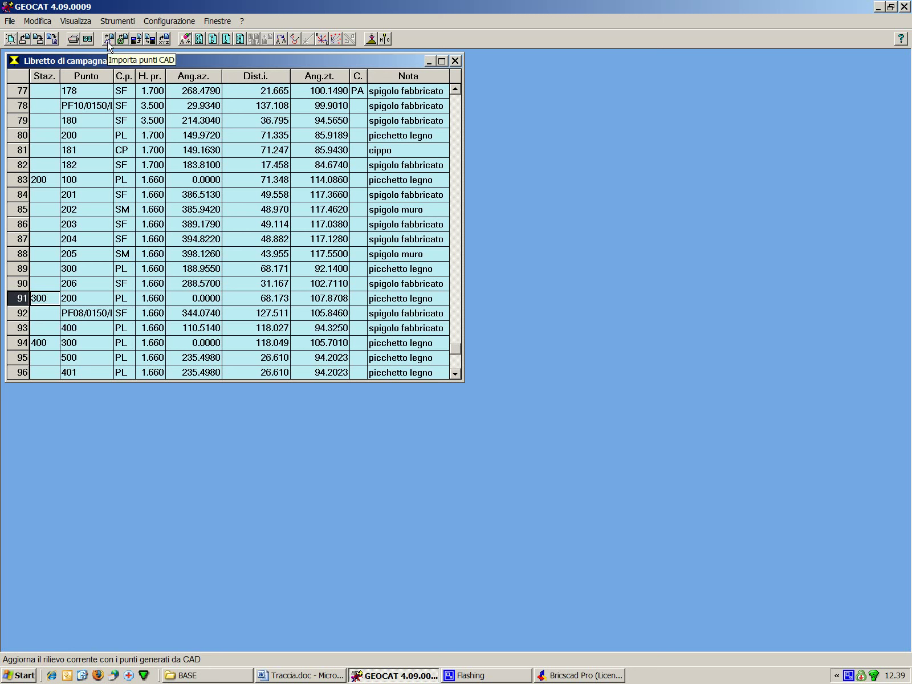
- Import points from CAD, confirming overwrite of points 146 and 300, then select row 89
click(108, 42)
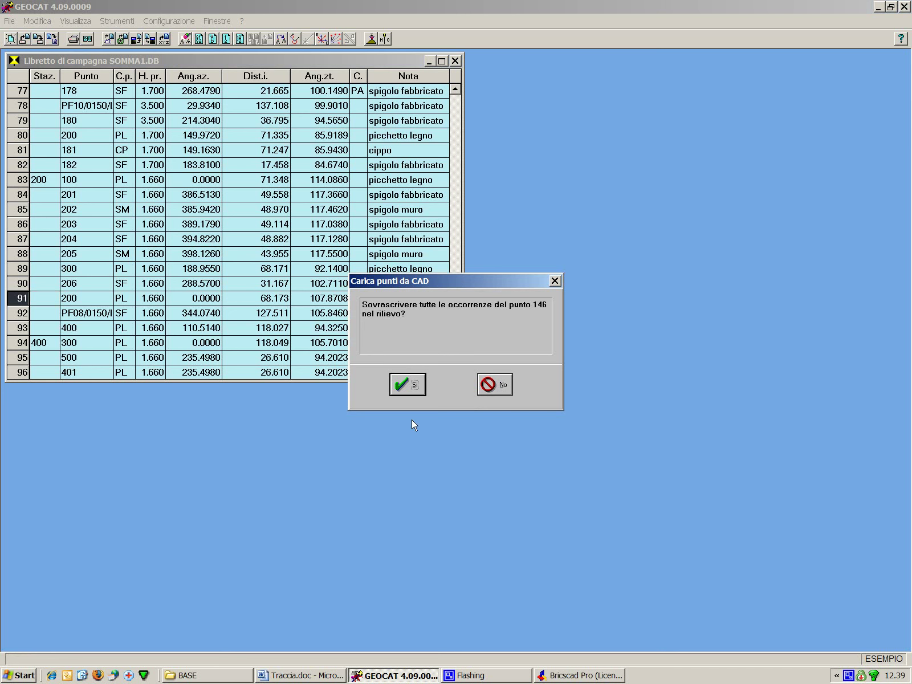
click(414, 389)
click(409, 391)
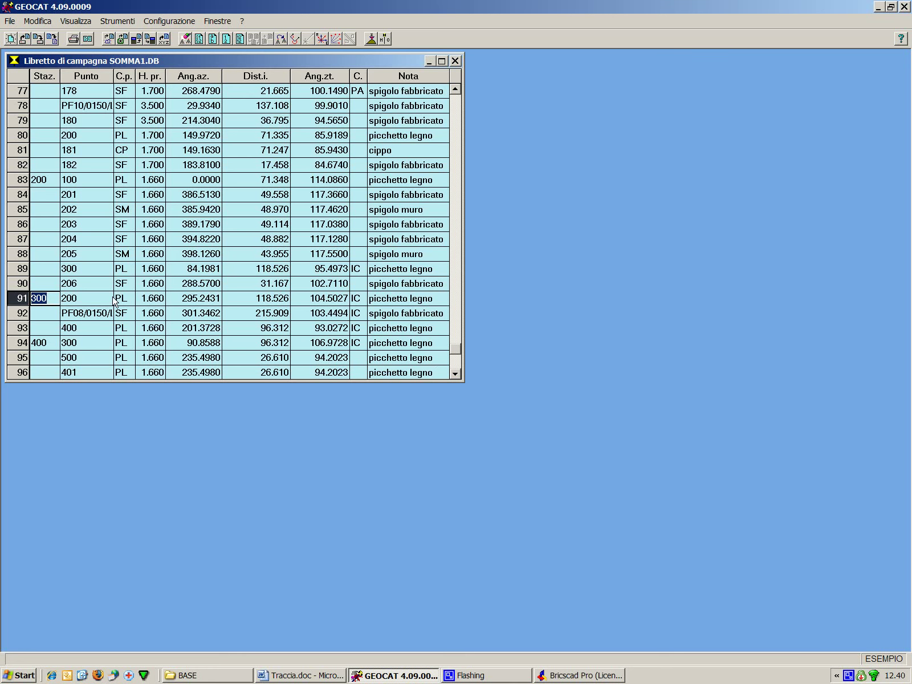
click(23, 269)
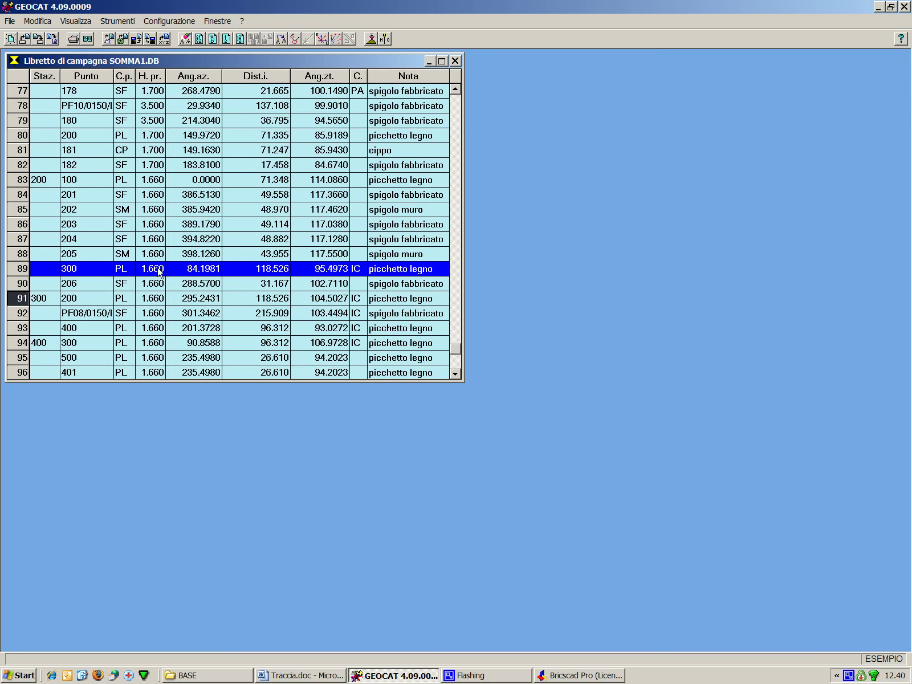
- Review the updated field-book rows 91–94 for station 300 and row 45 for point 146
click(25, 304)
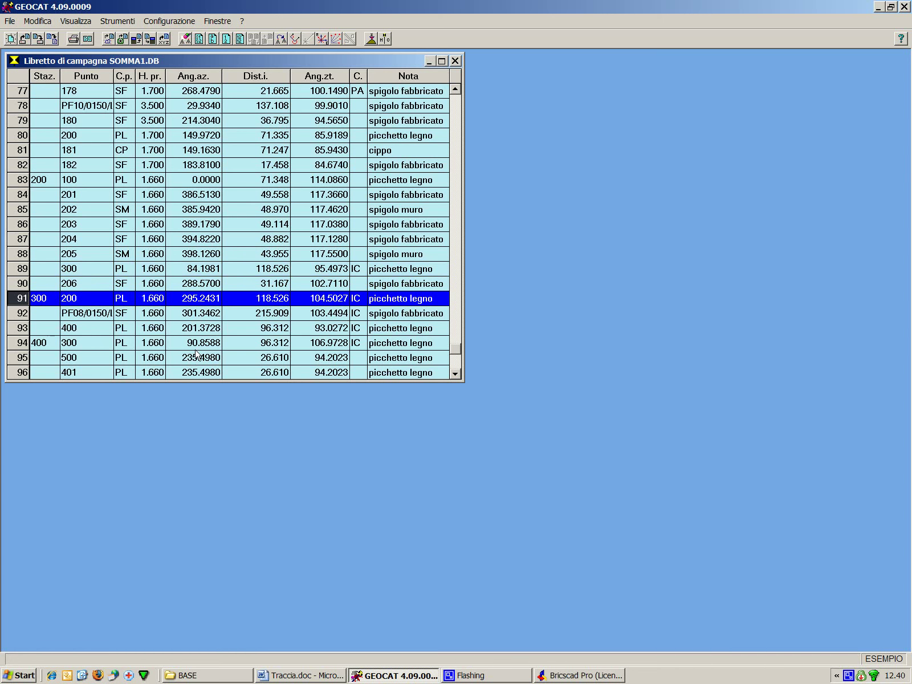
shift+click(20, 327)
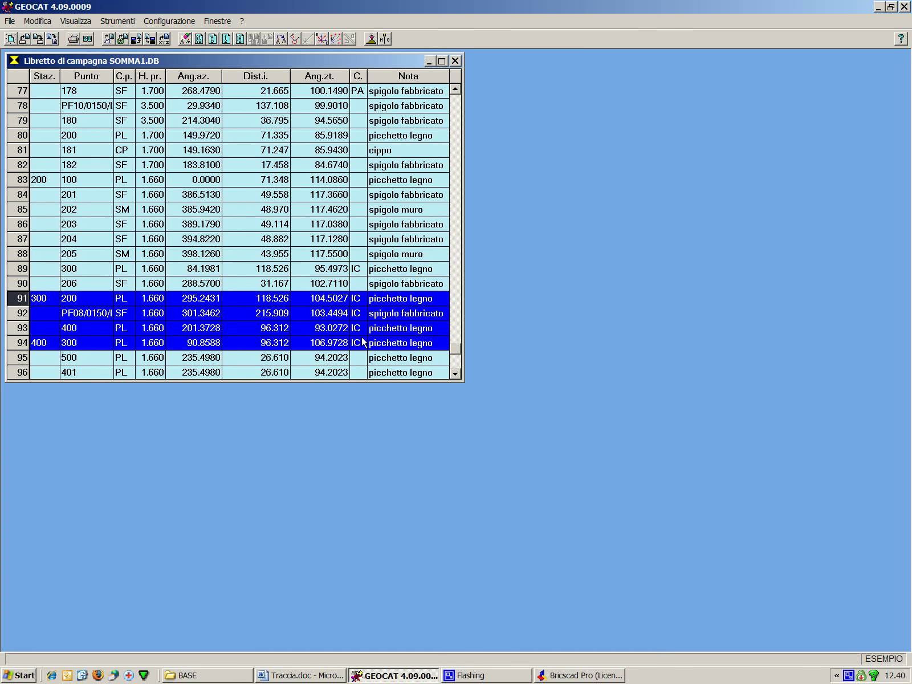
drag(455, 346, 467, 200)
click(70, 198)
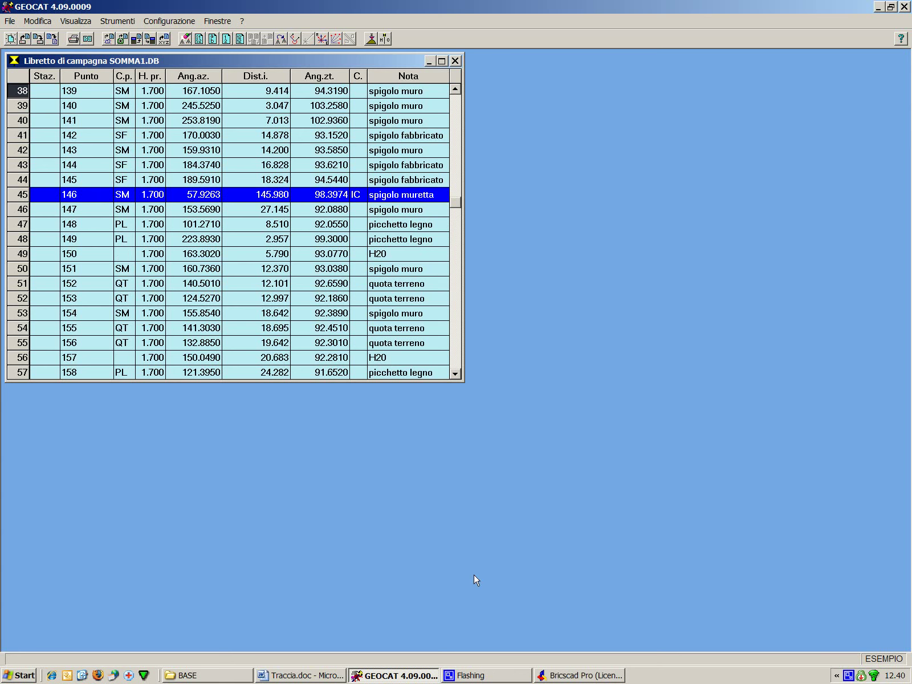
- Close Bricscad Pro and answer the prompt about saving SOMMA1.DXF
click(576, 677)
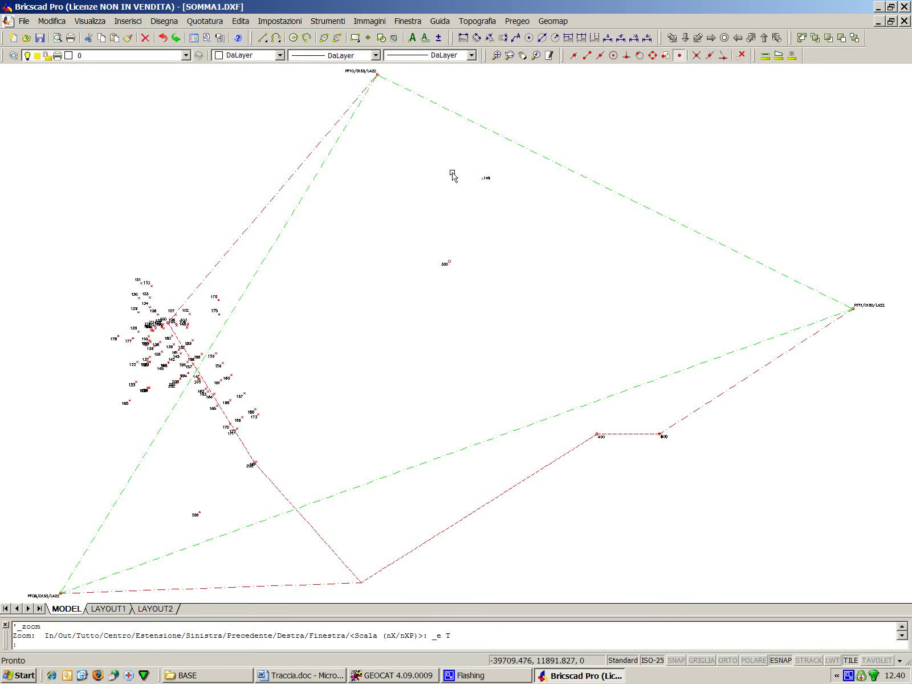
click(908, 5)
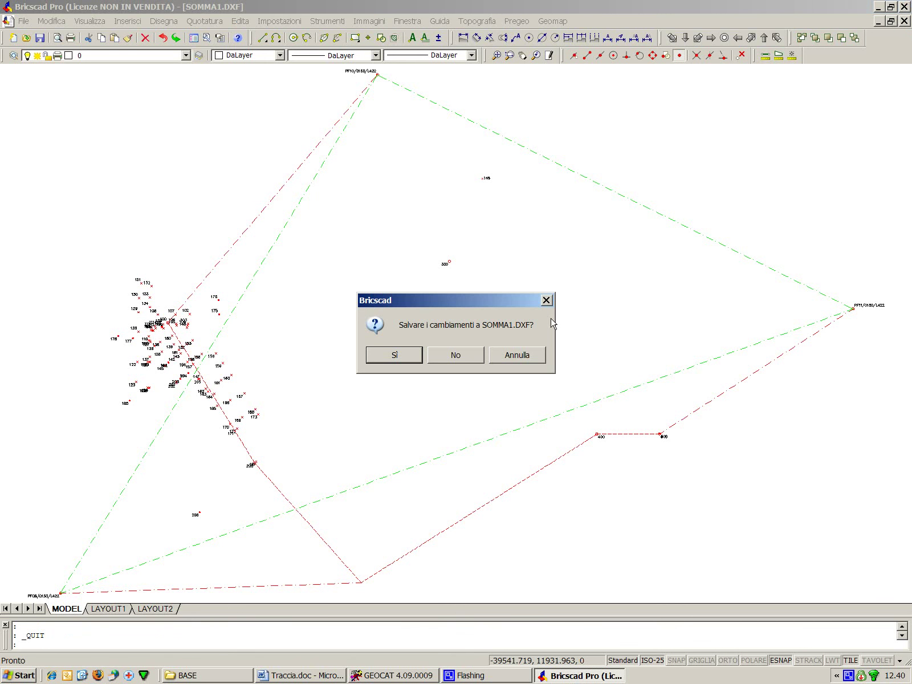
click(464, 355)
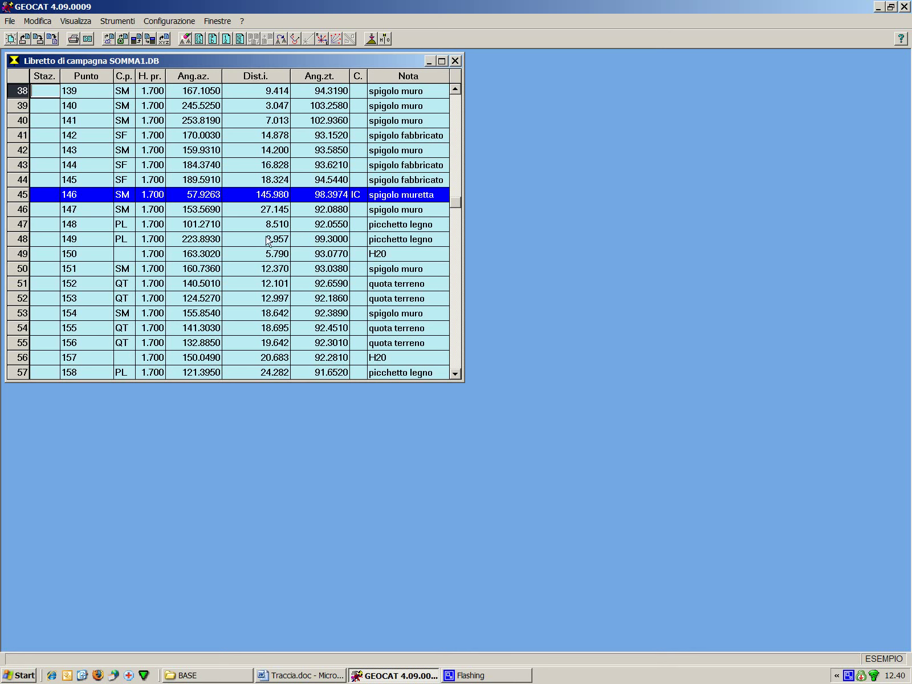
- Regenerate the CAD drawing with Opzioni > Disegno CAD and confirm overwriting the existing drawing
scroll(472, 199, up, 20)
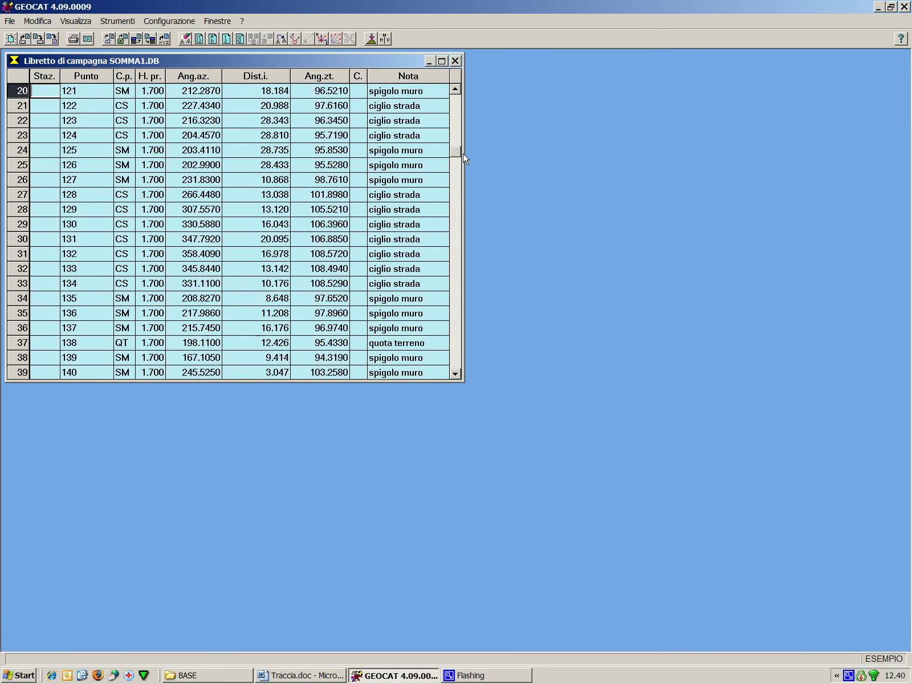
scroll(472, 199, up, 15)
scroll(472, 199, down, 20)
scroll(472, 198, down, 9)
scroll(472, 198, down, 20)
scroll(459, 229, up, 10)
scroll(460, 228, up, 12)
drag(459, 228, 460, 204)
scroll(468, 255, down, 12)
scroll(474, 314, down, 20)
scroll(490, 314, down, 9)
right_click(536, 248)
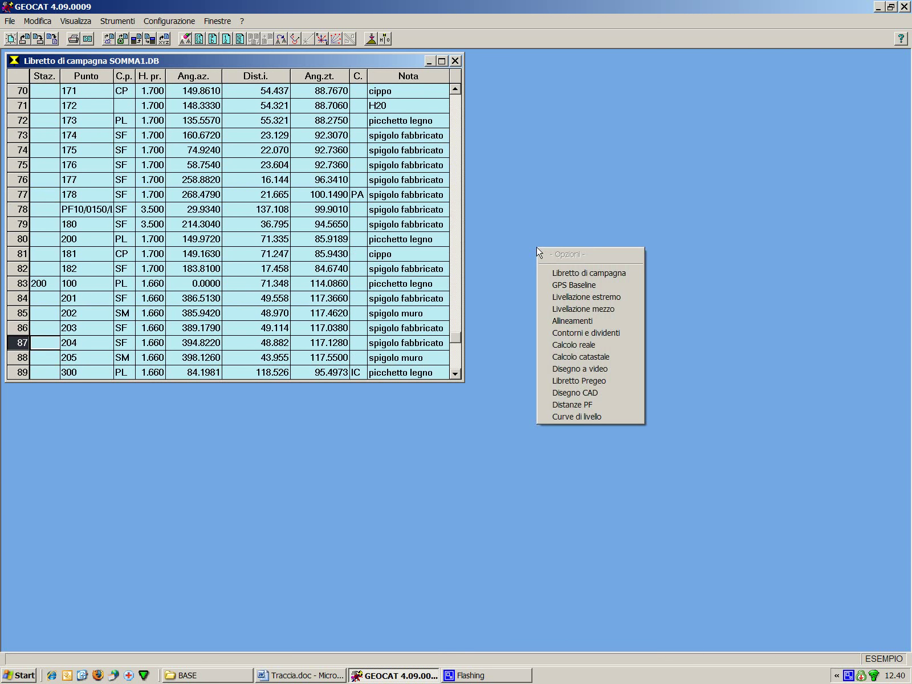
click(608, 392)
click(401, 390)
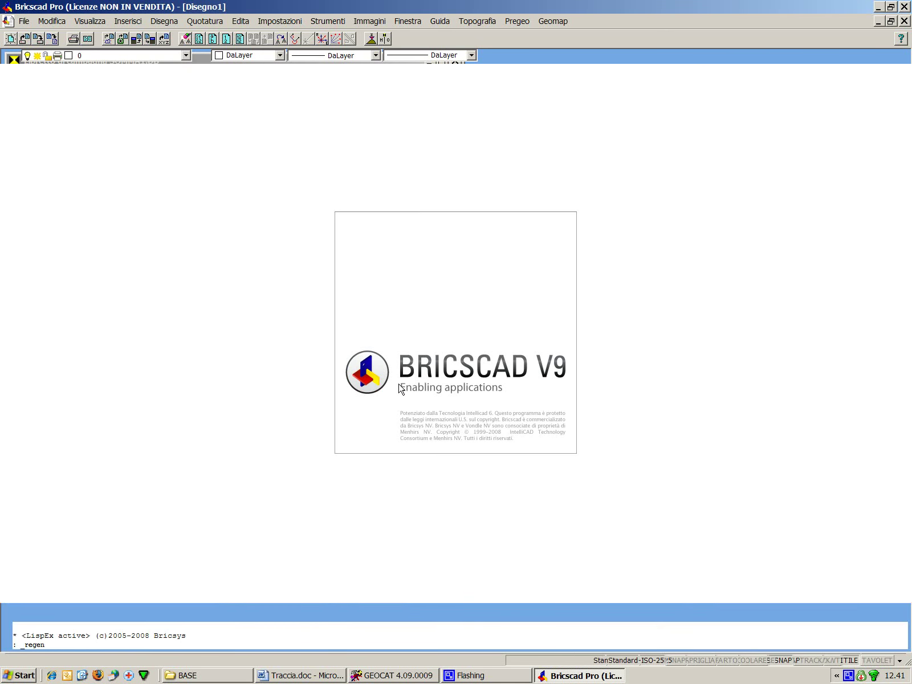
- Zoom to extents on the regenerated SOMMA1.DXF to show moved points 146 and 300
scroll(489, 175, up, 2)
scroll(489, 175, up, 2)
scroll(488, 175, down, 3)
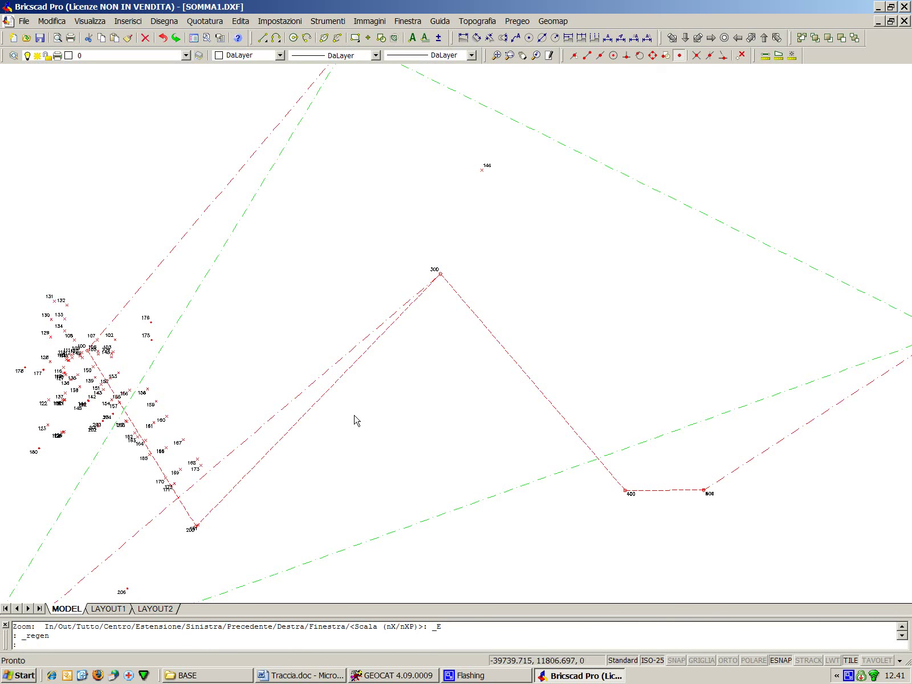
click(496, 55)
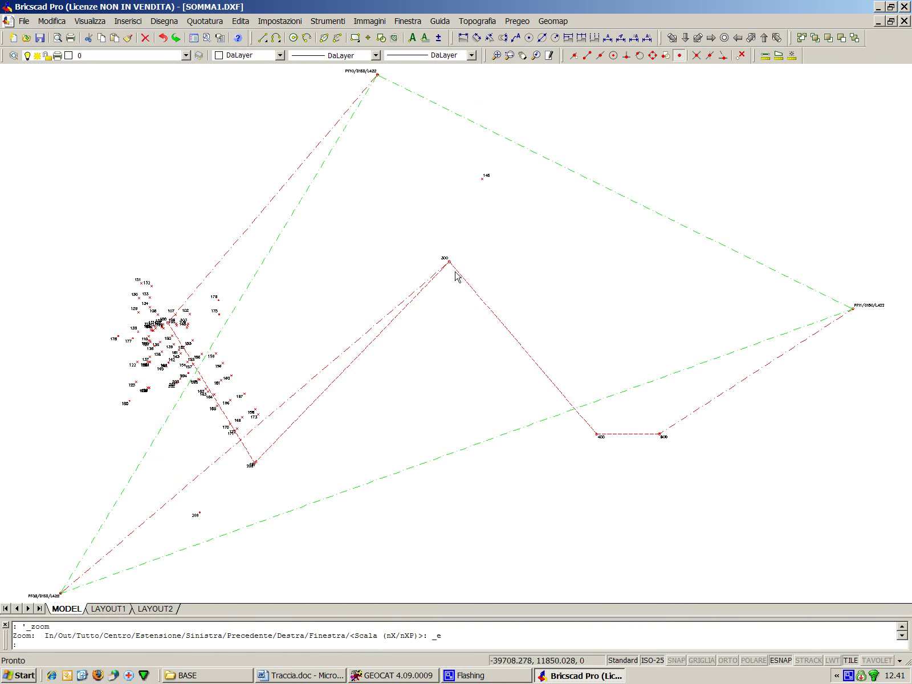